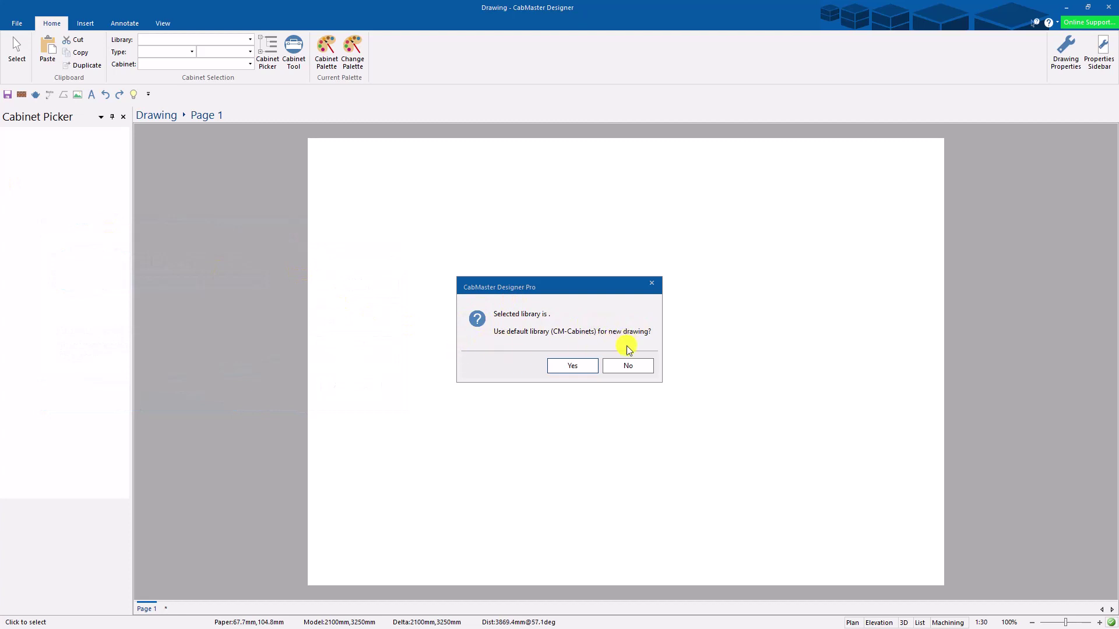
# Step: Decline the default CM-Cabinets library and create the new drawing with the template option <none>
pyautogui.click(625, 365)
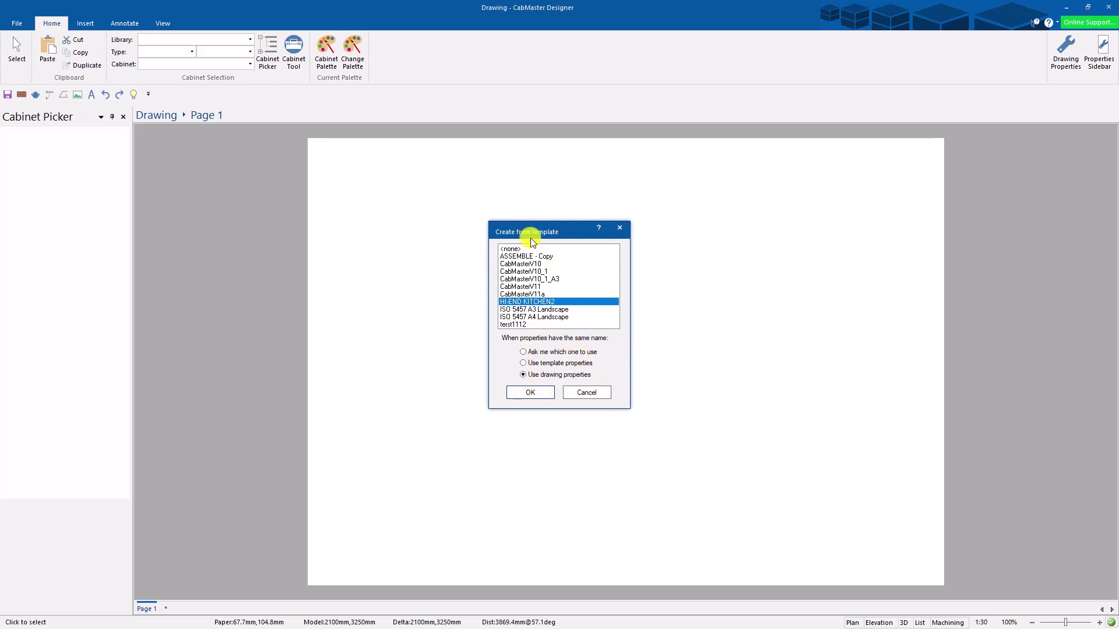
pyautogui.click(510, 249)
pyautogui.click(530, 393)
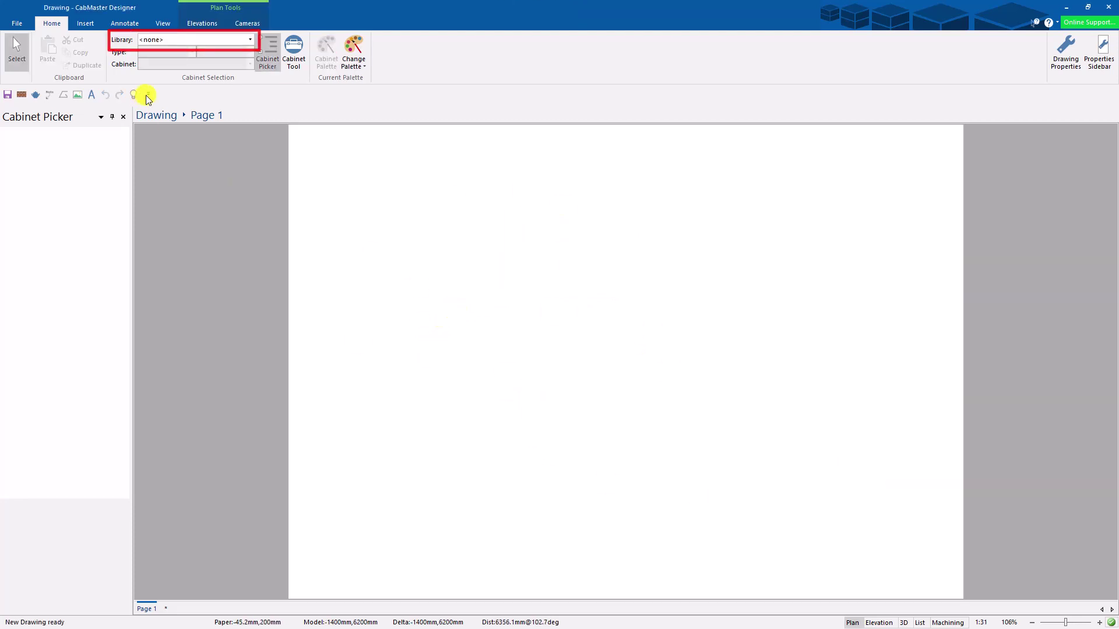
# Step: Try out a single rectangle as the page border and delete it
pyautogui.click(87, 24)
pyautogui.click(126, 22)
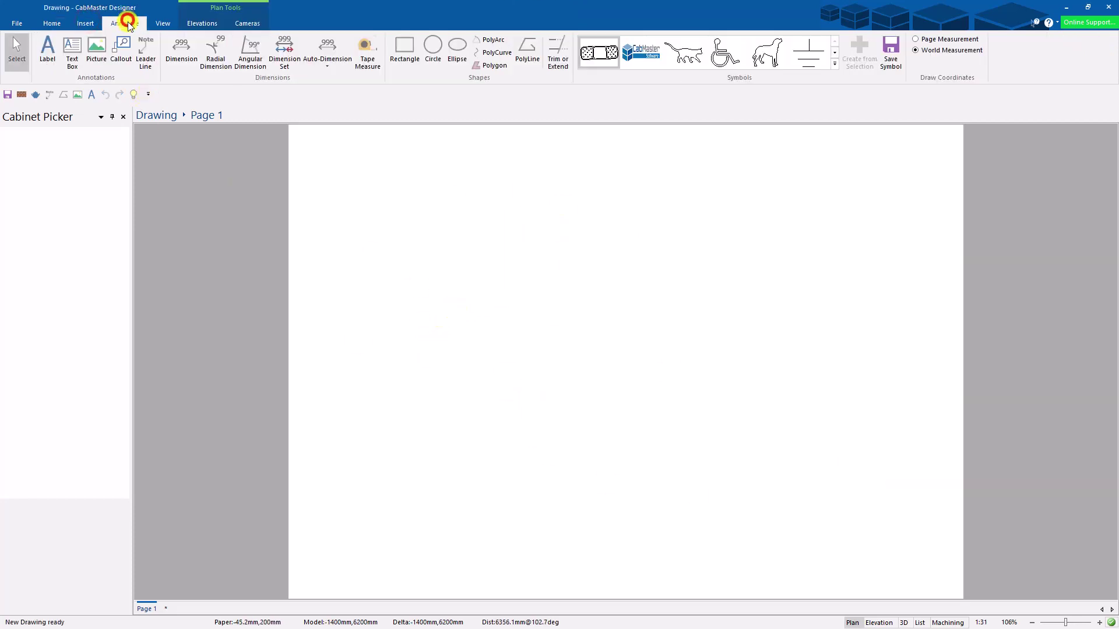
pyautogui.click(403, 49)
pyautogui.moveTo(315, 140); pyautogui.dragTo(941, 577)
pyautogui.click(16, 49)
pyautogui.click(641, 261)
pyautogui.moveTo(658, 335); pyautogui.dragTo(637, 355)
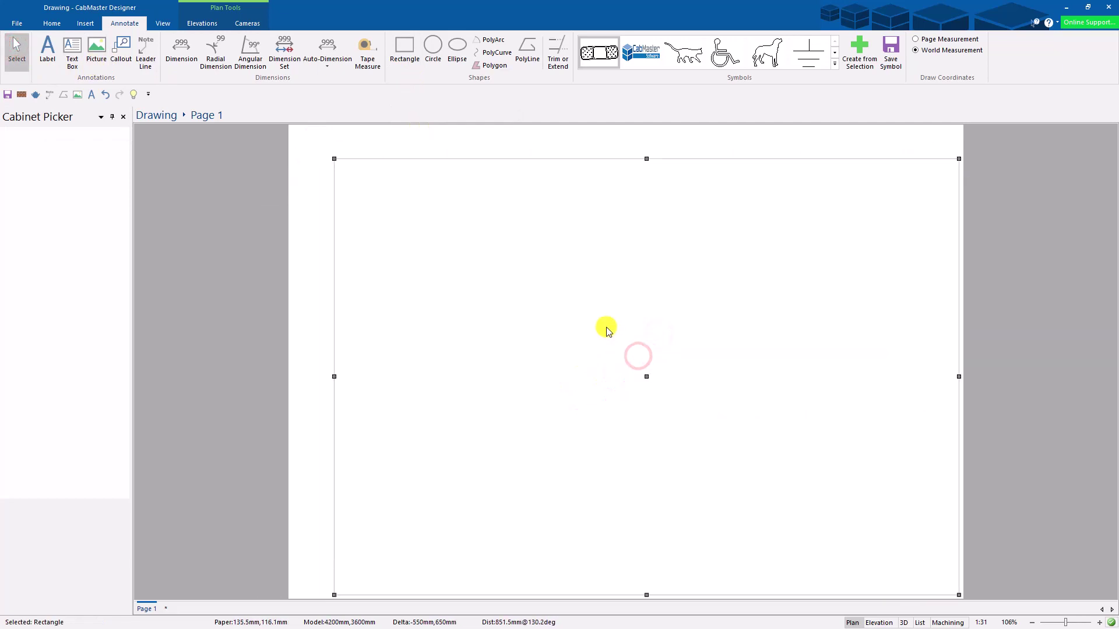
pyautogui.press('Delete')
# Step: Draw separate polylines along the page's left edge, about 6050 mm long, and across its top edge
pyautogui.click(527, 50)
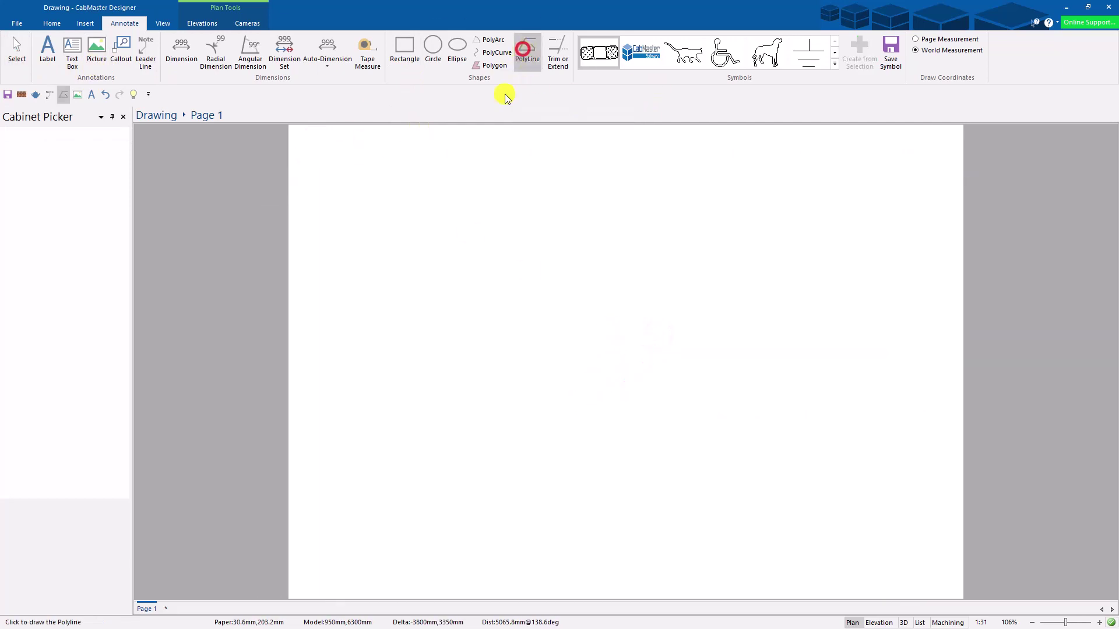
pyautogui.click(299, 590)
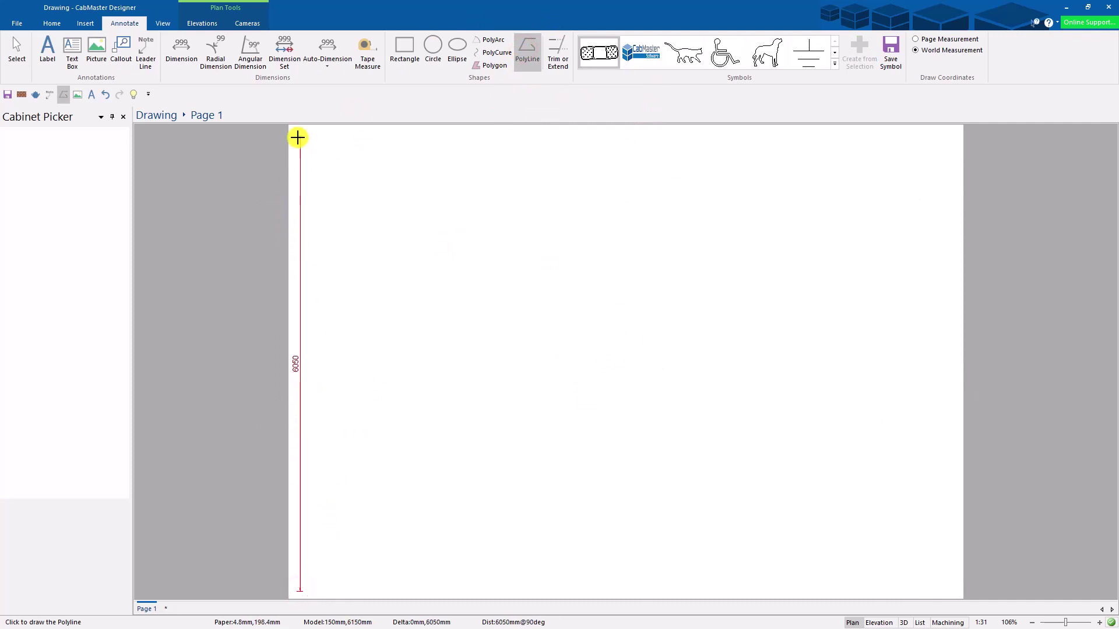
pyautogui.click(298, 138)
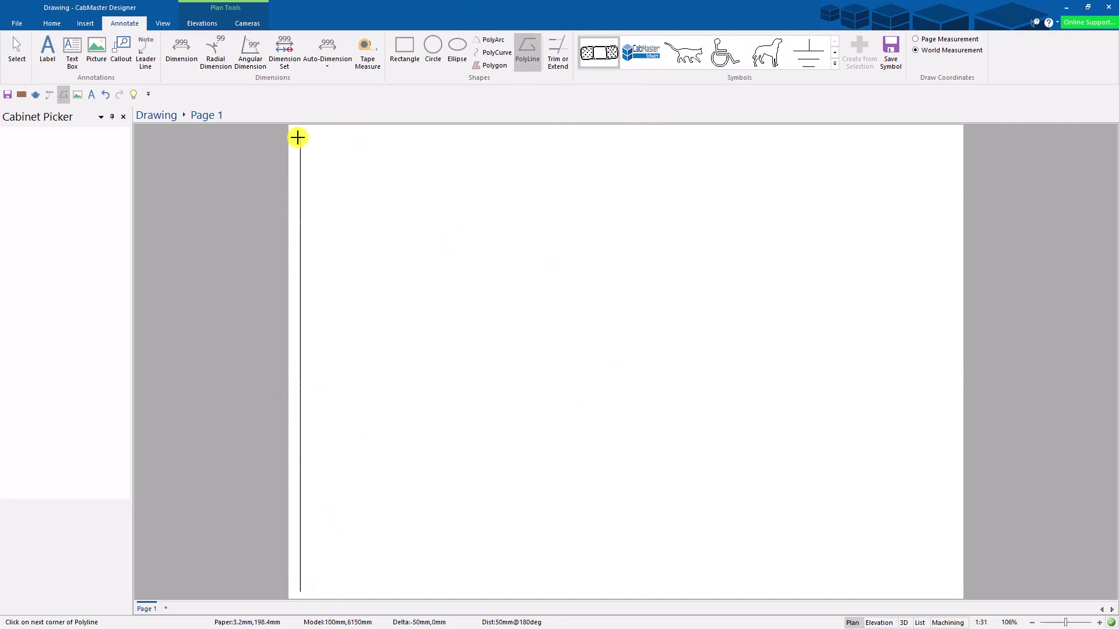
pyautogui.click(528, 48)
pyautogui.click(558, 353)
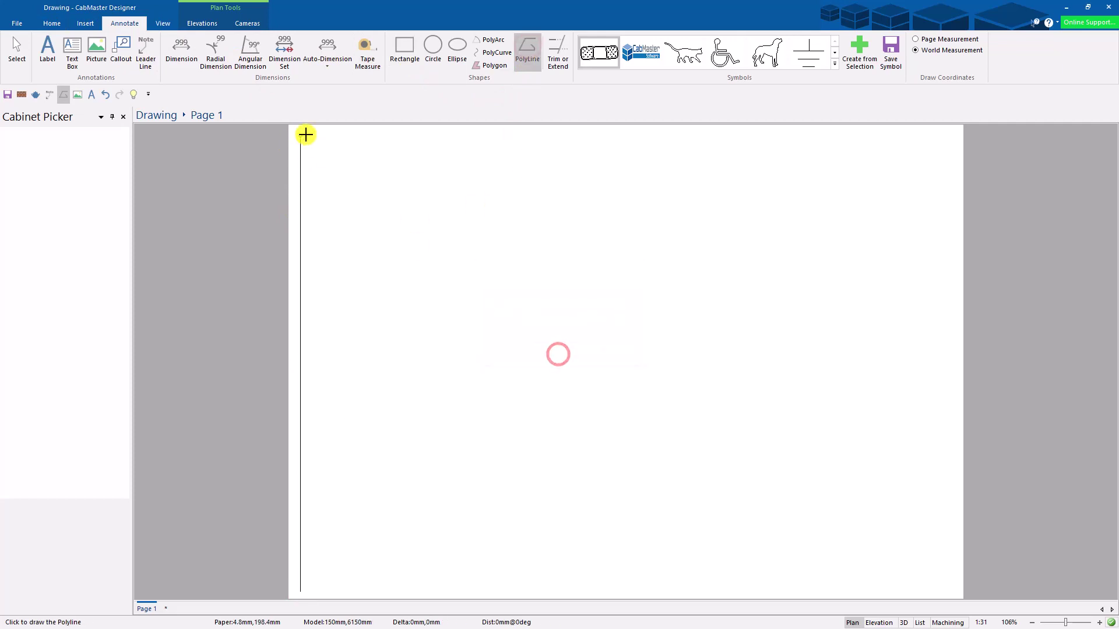
pyautogui.click(306, 135)
pyautogui.click(952, 154)
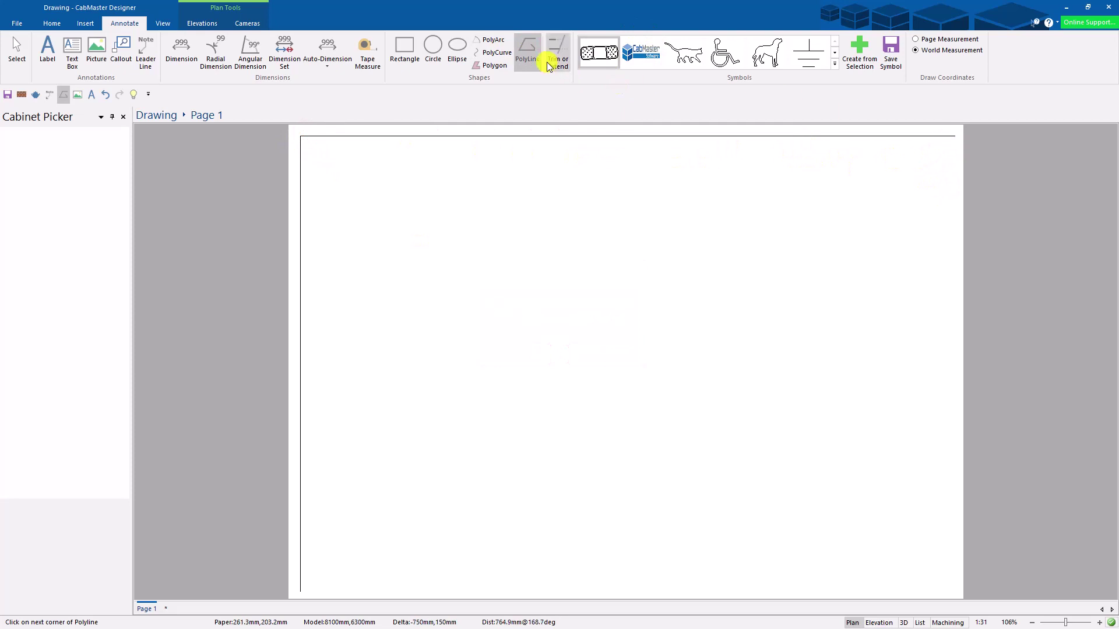
# Step: Close the border with separate polylines down the page's right edge, about 6050 mm long, and along its bottom edge
pyautogui.click(528, 49)
pyautogui.click(554, 350)
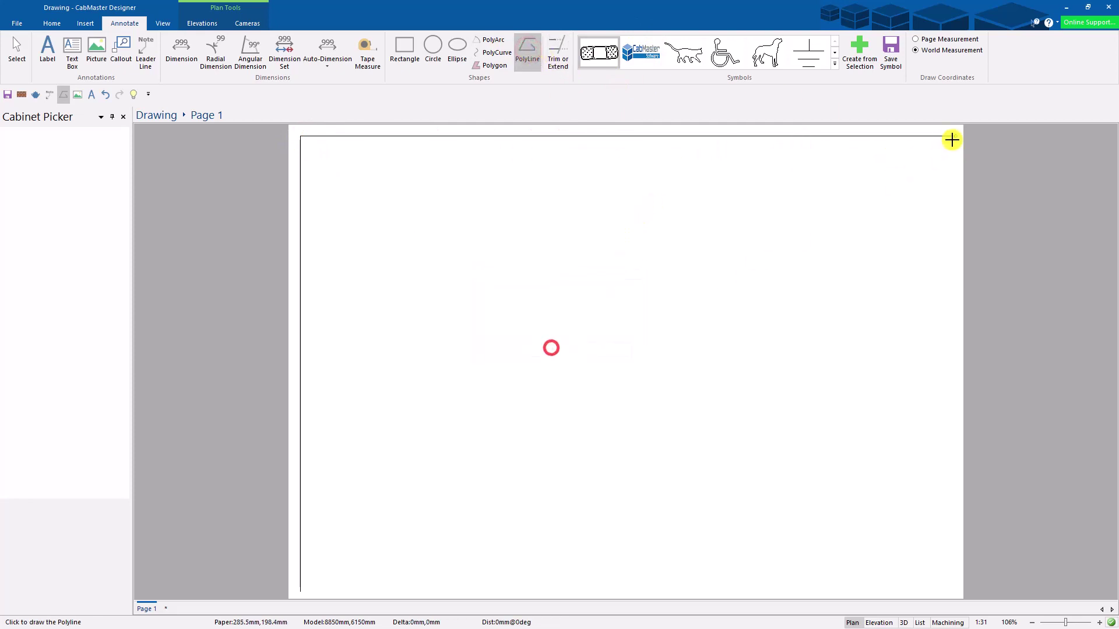
pyautogui.click(954, 137)
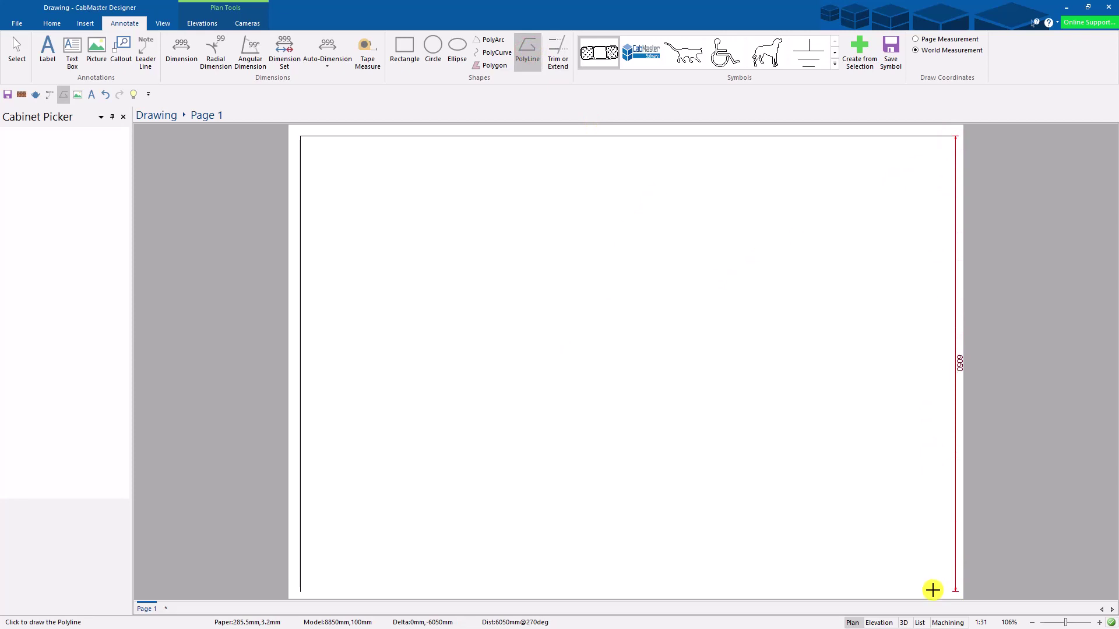
pyautogui.click(933, 591)
pyautogui.click(16, 50)
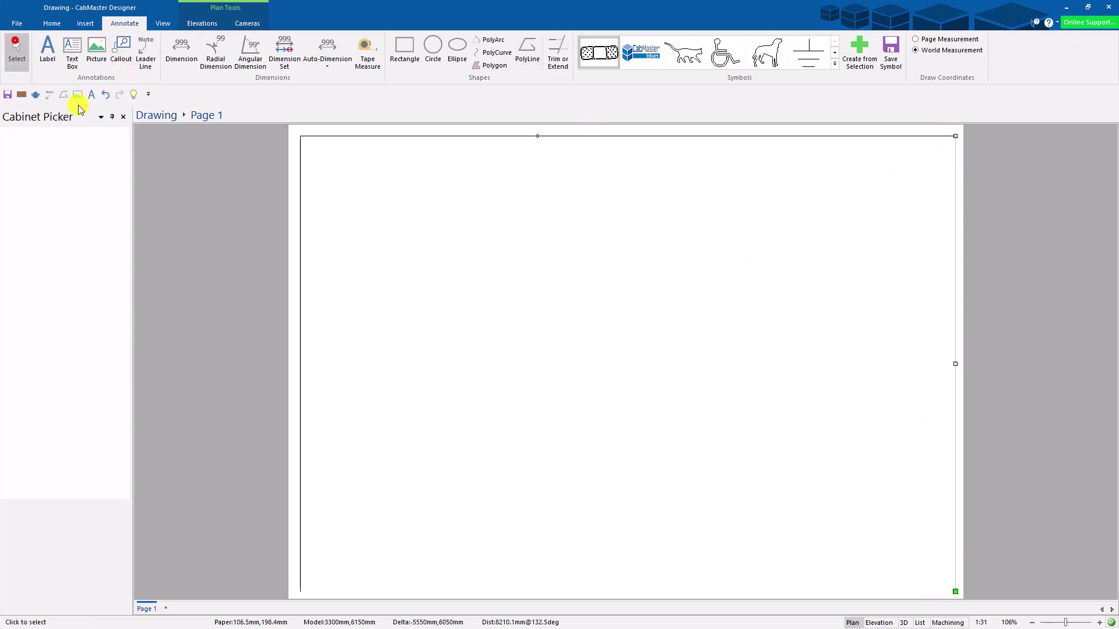
pyautogui.click(527, 51)
pyautogui.click(552, 352)
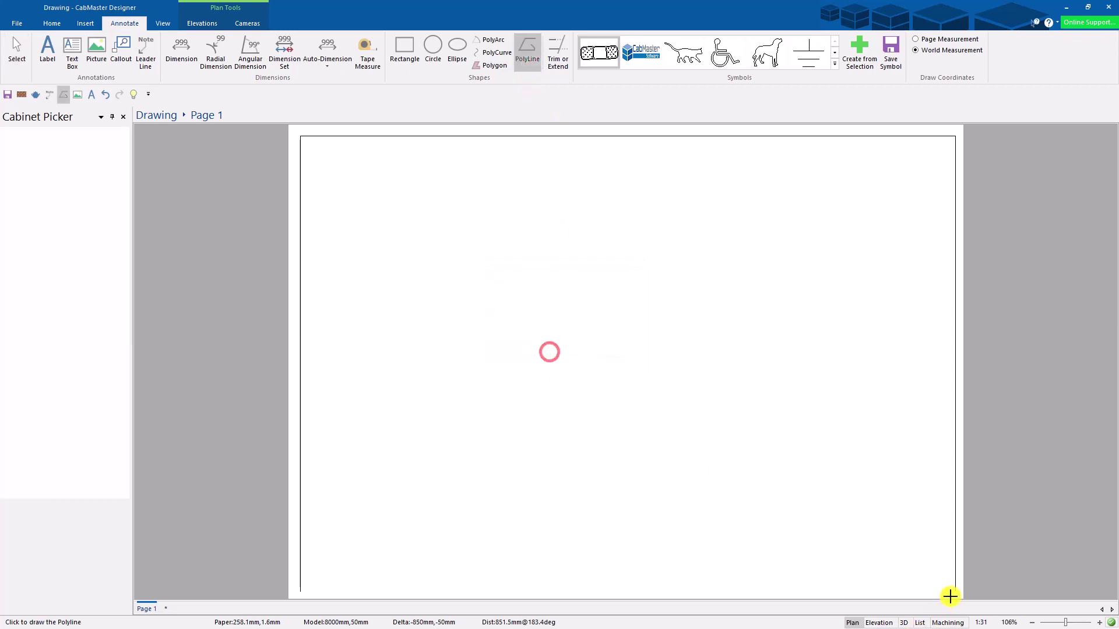
pyautogui.click(949, 591)
pyautogui.click(302, 589)
pyautogui.click(18, 40)
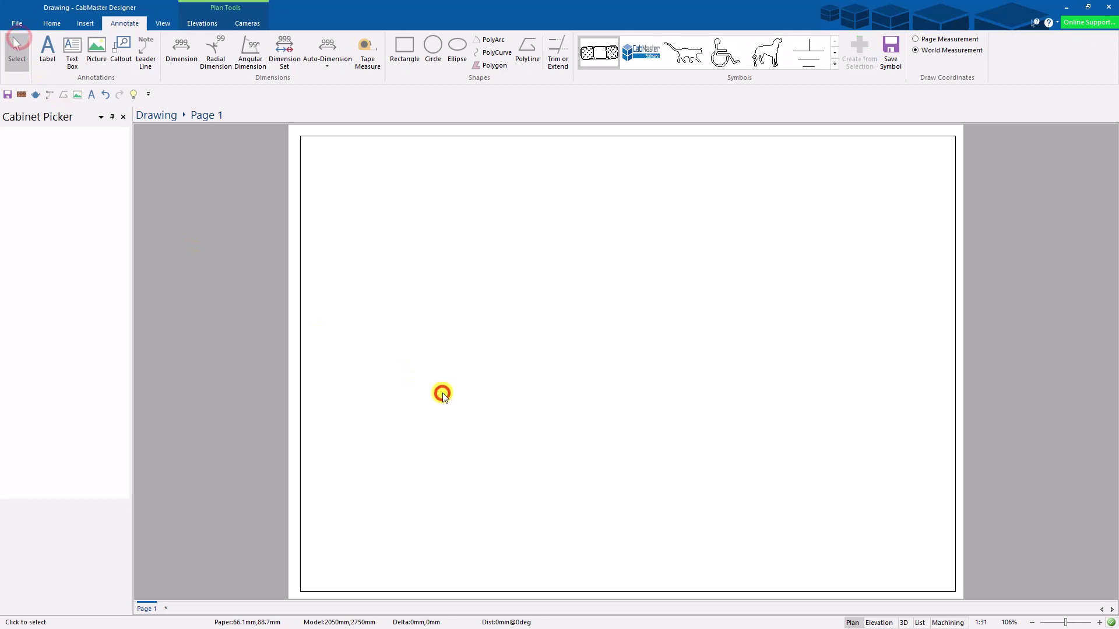
# Step: Draw a horizontal polyline from the left to the right border near the page bottom to form a title strip
pyautogui.click(531, 46)
pyautogui.click(562, 351)
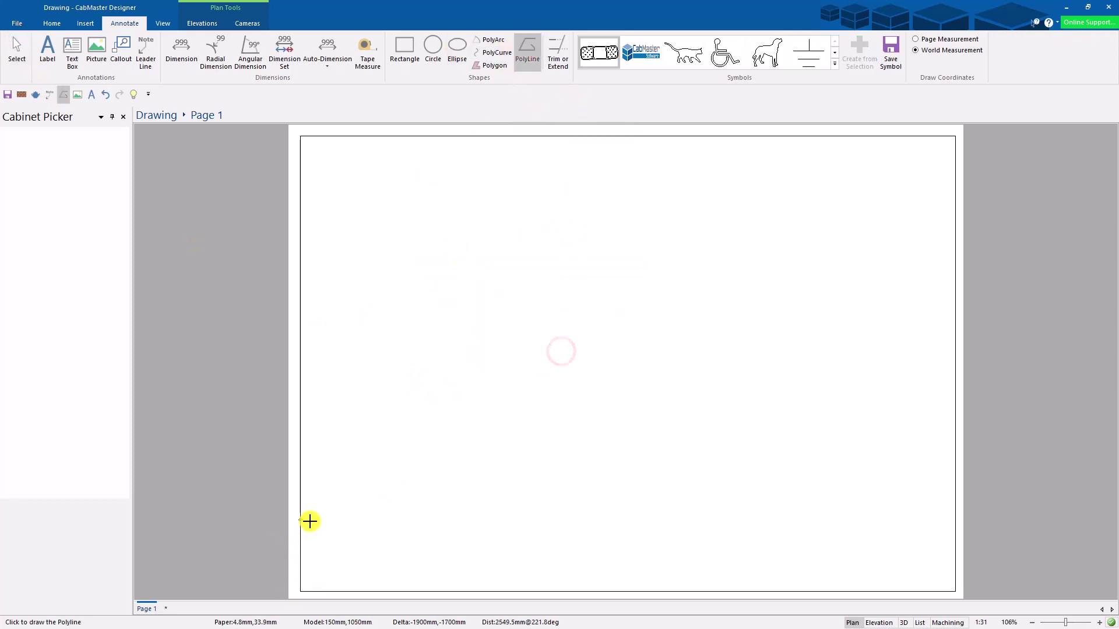
pyautogui.click(305, 520)
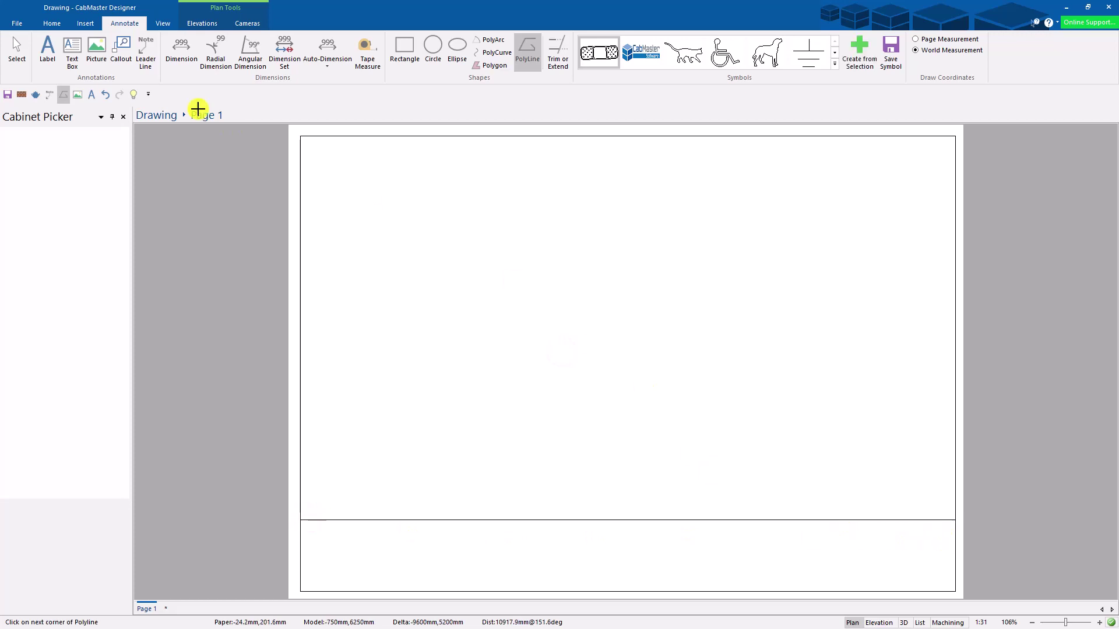
pyautogui.click(15, 45)
pyautogui.click(519, 310)
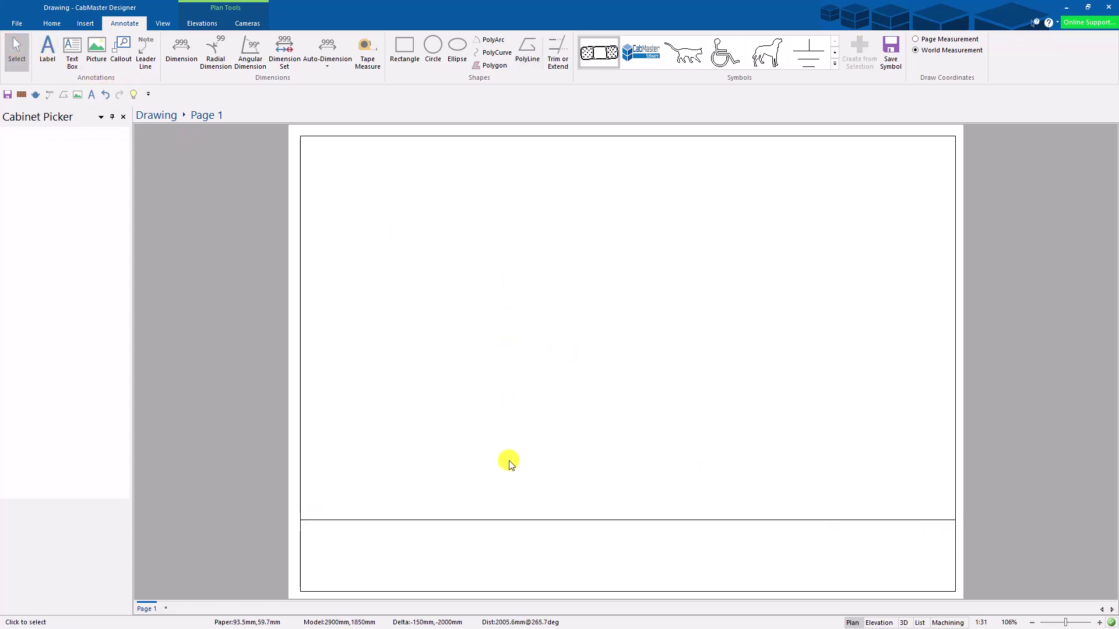
# Step: Enable Allow Edit of Template Items in the plan view properties and close the options
pyautogui.scroll(-2, 489, 475)
pyautogui.scroll(1, 494, 483)
pyautogui.click(484, 516)
pyautogui.click(485, 411)
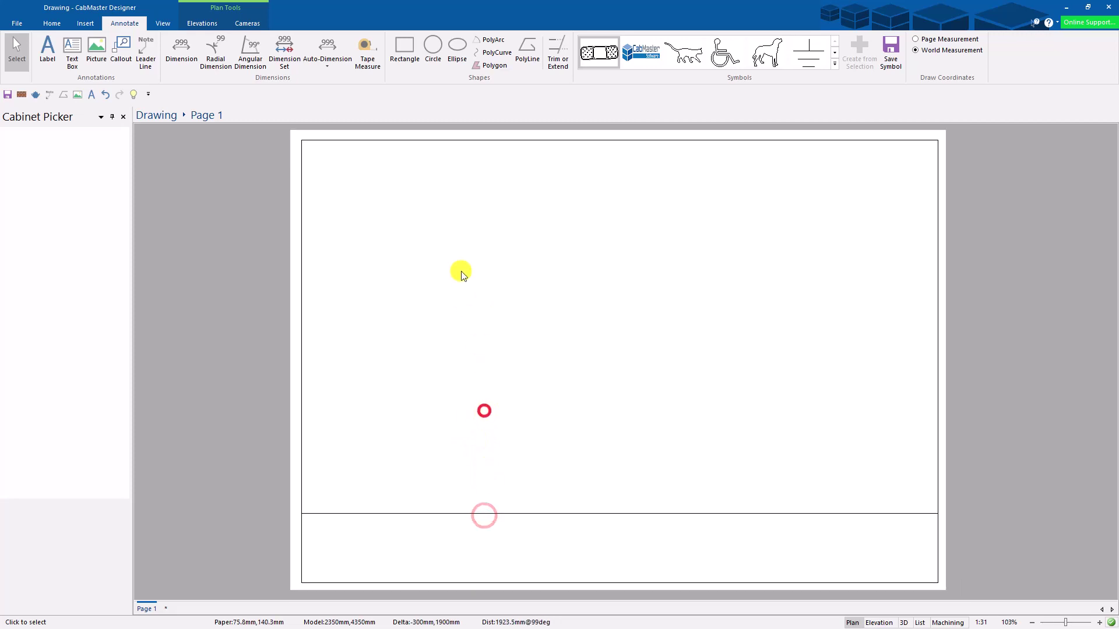
pyautogui.rightClick(436, 246)
pyautogui.click(483, 370)
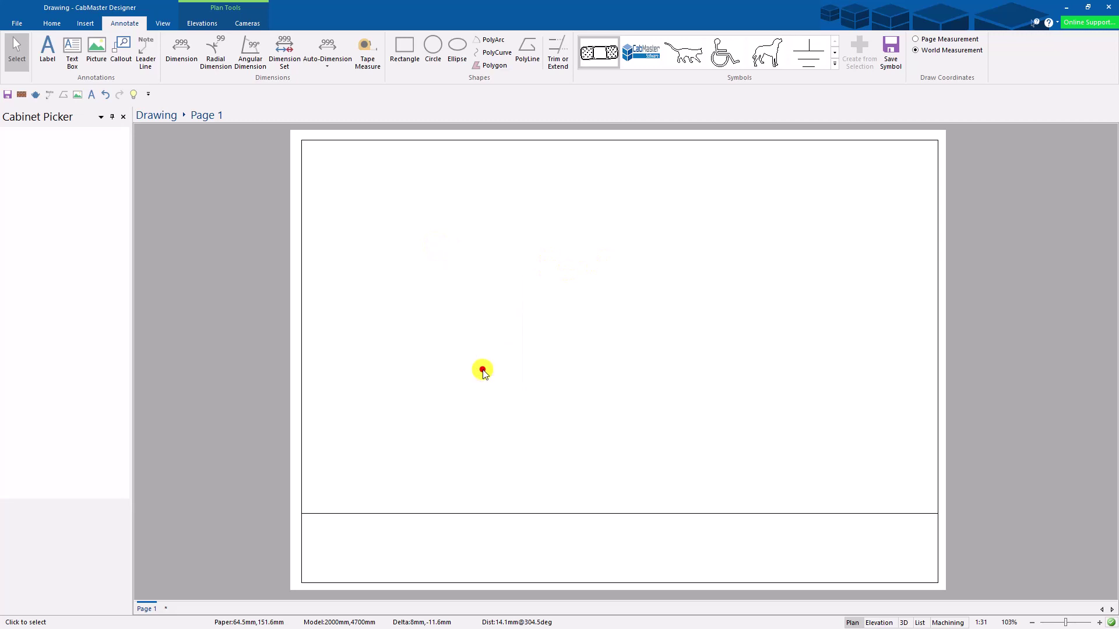
pyautogui.click(781, 155)
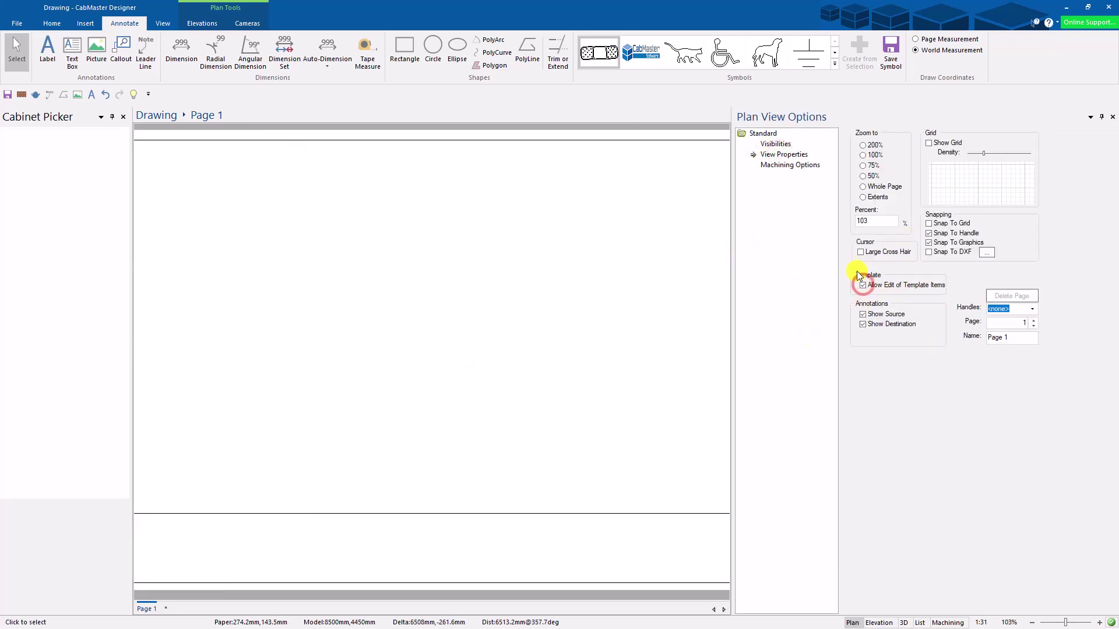
pyautogui.click(1111, 118)
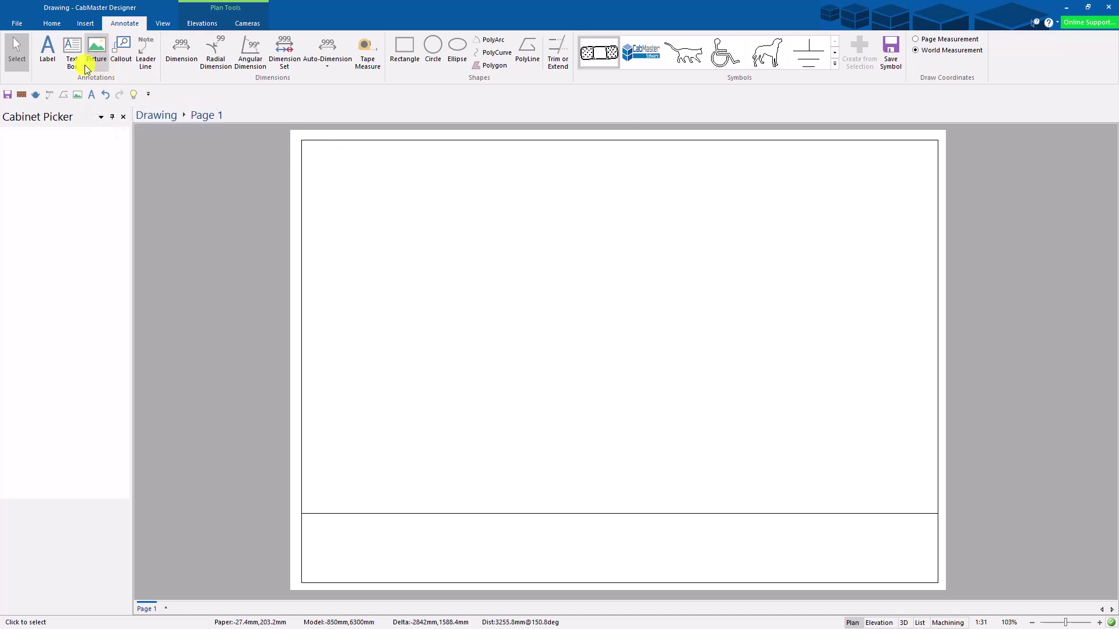
# Step: Load the DoorHandles preset into the Label tool and clear its default handle text
pyautogui.click(49, 56)
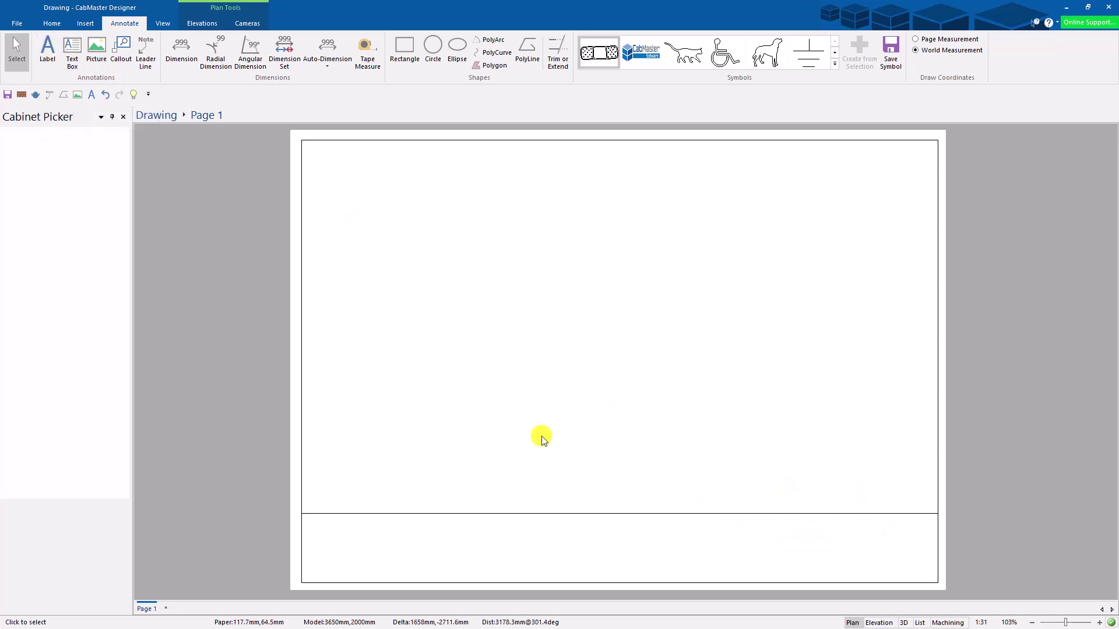
pyautogui.click(42, 50)
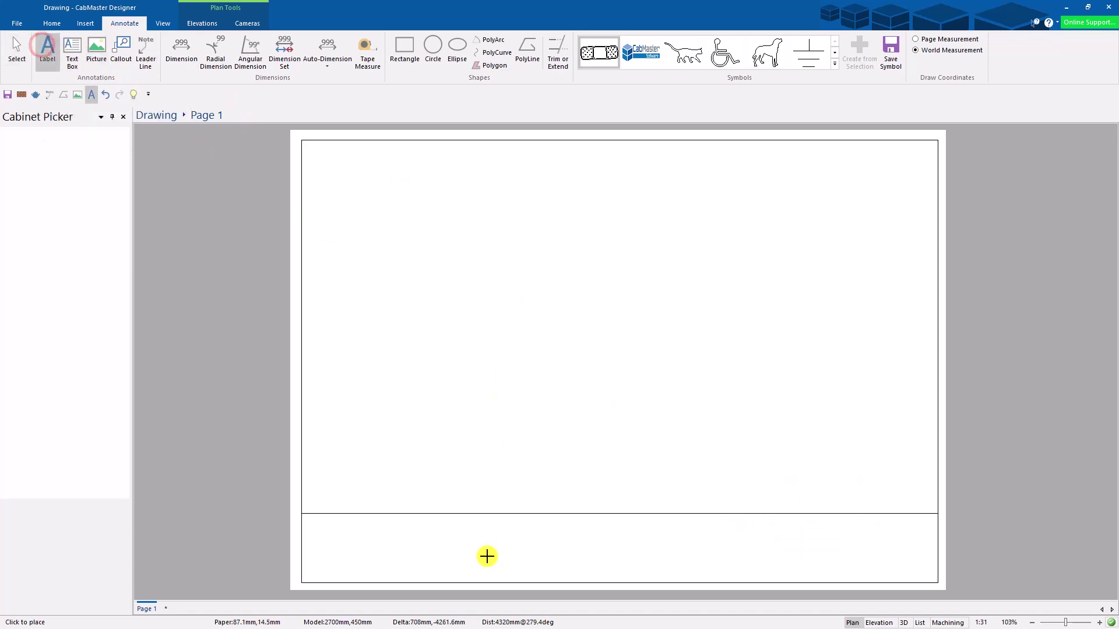
pyautogui.rightClick(50, 50)
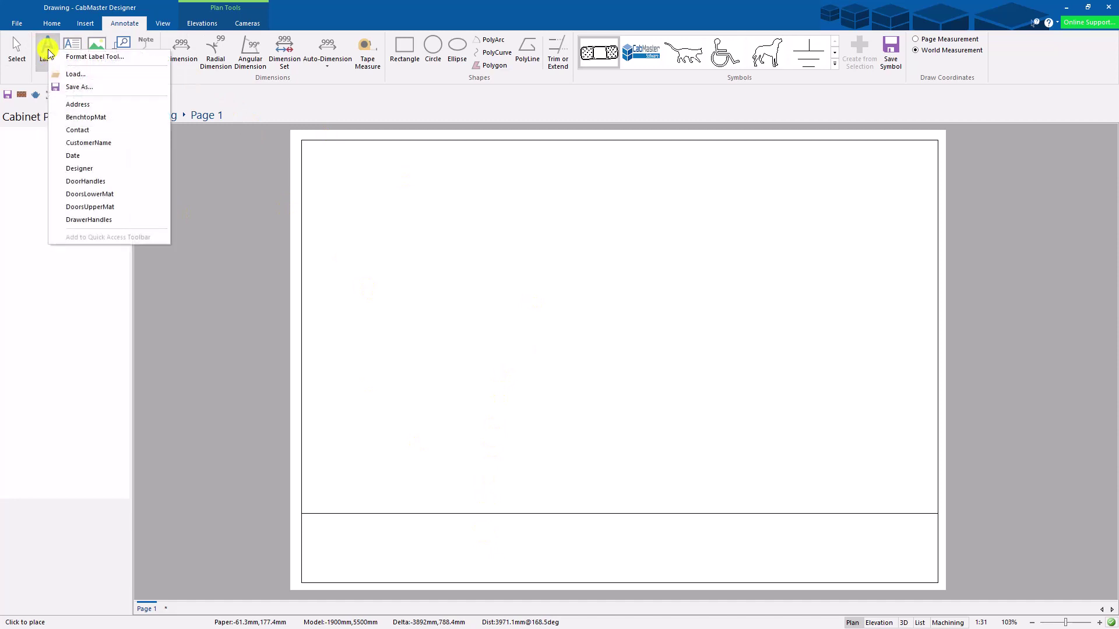
pyautogui.click(85, 182)
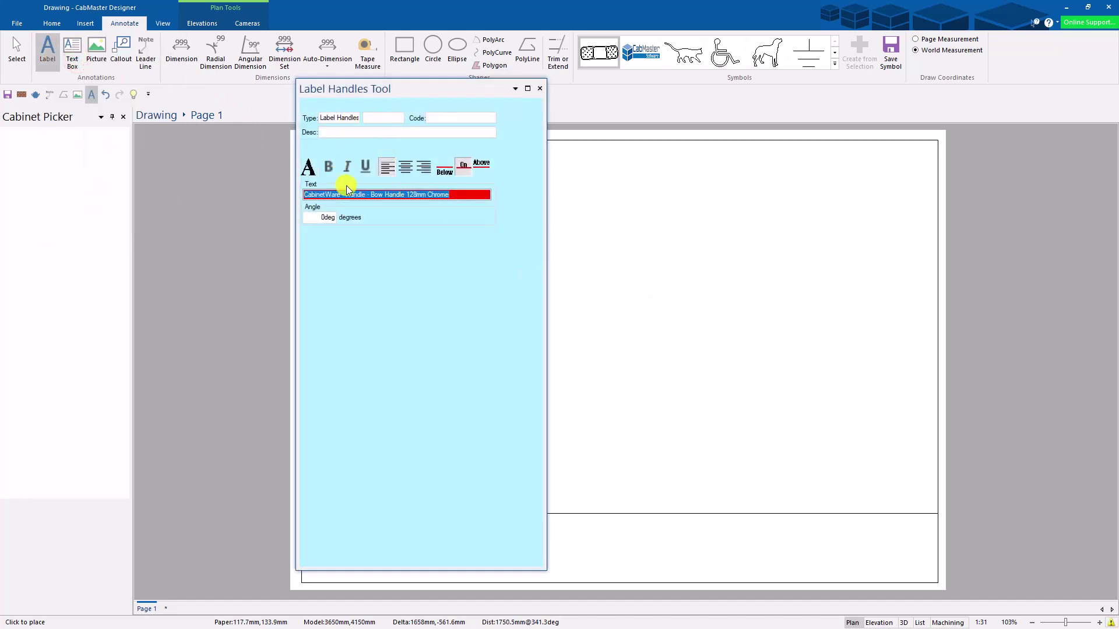
pyautogui.press('Delete')
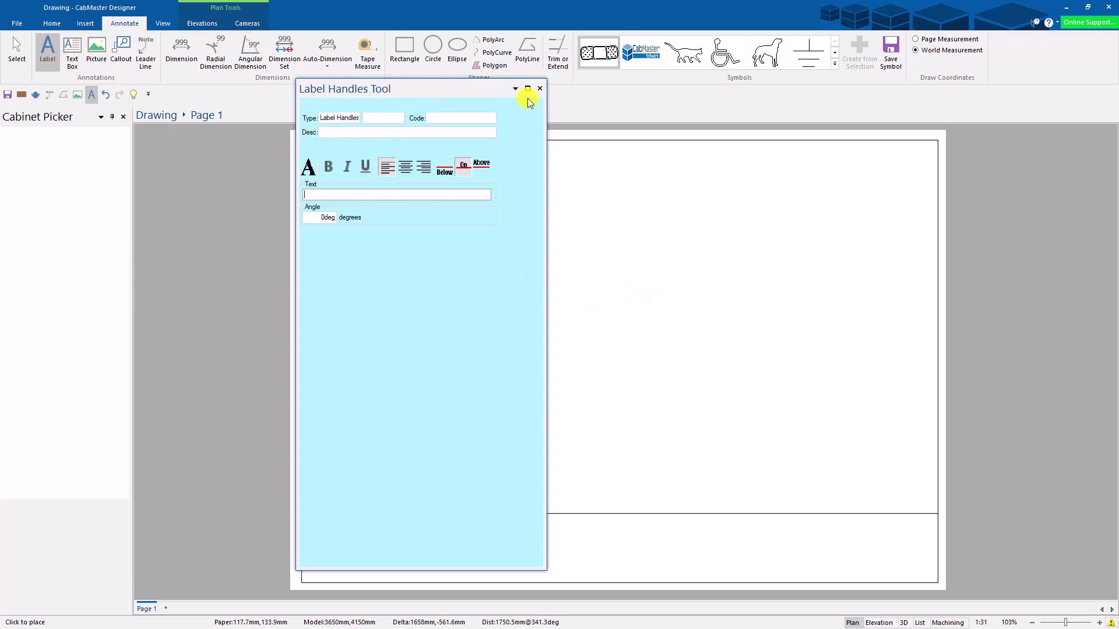
pyautogui.press('Tab')
pyautogui.click(540, 88)
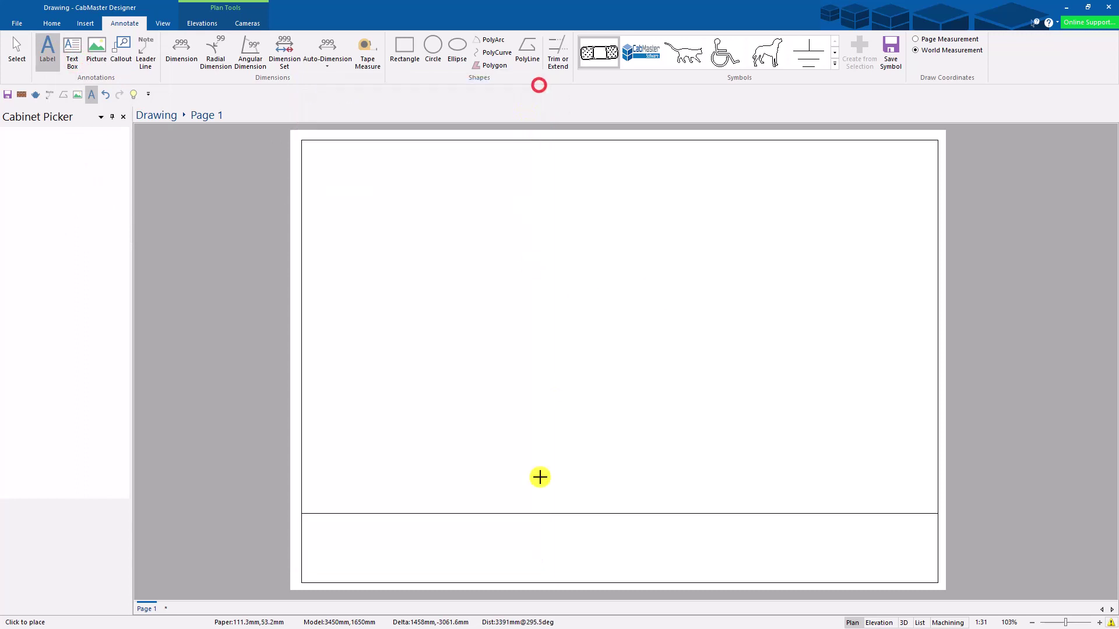
# Step: Place a DoorMaterial label in the title strip and move it to the strip's lower-left corner
pyautogui.click(526, 540)
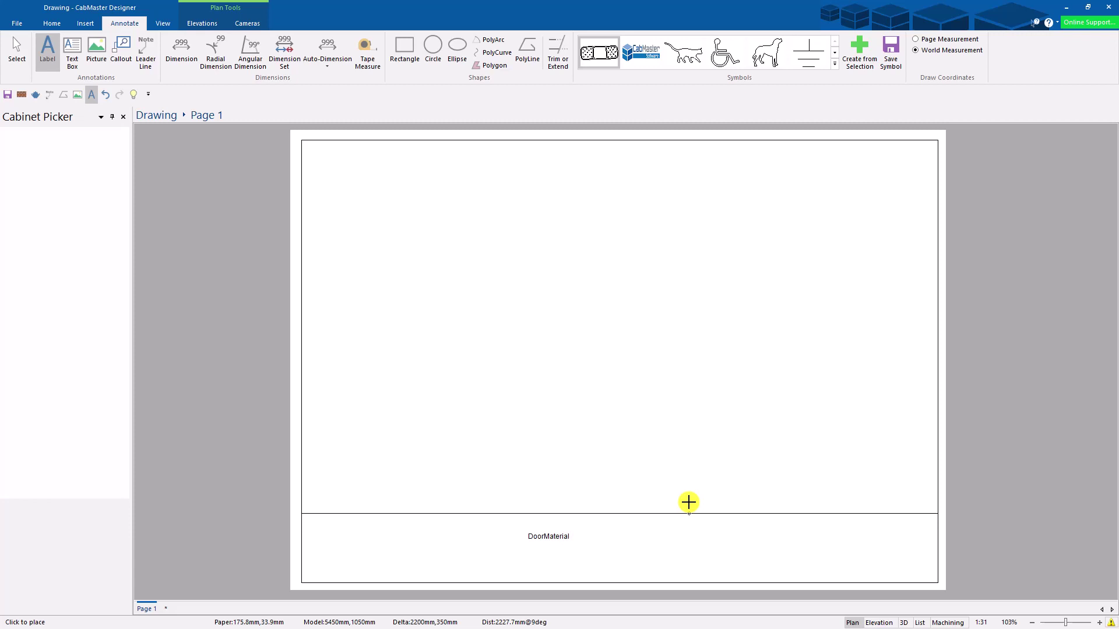
pyautogui.click(15, 50)
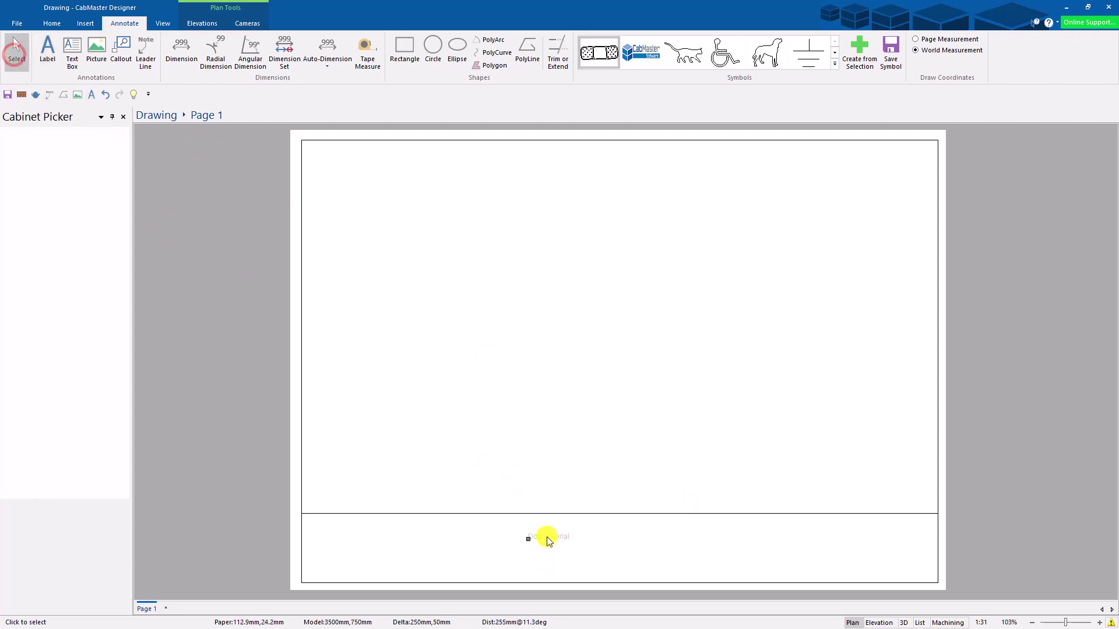
pyautogui.moveTo(548, 541); pyautogui.dragTo(332, 570)
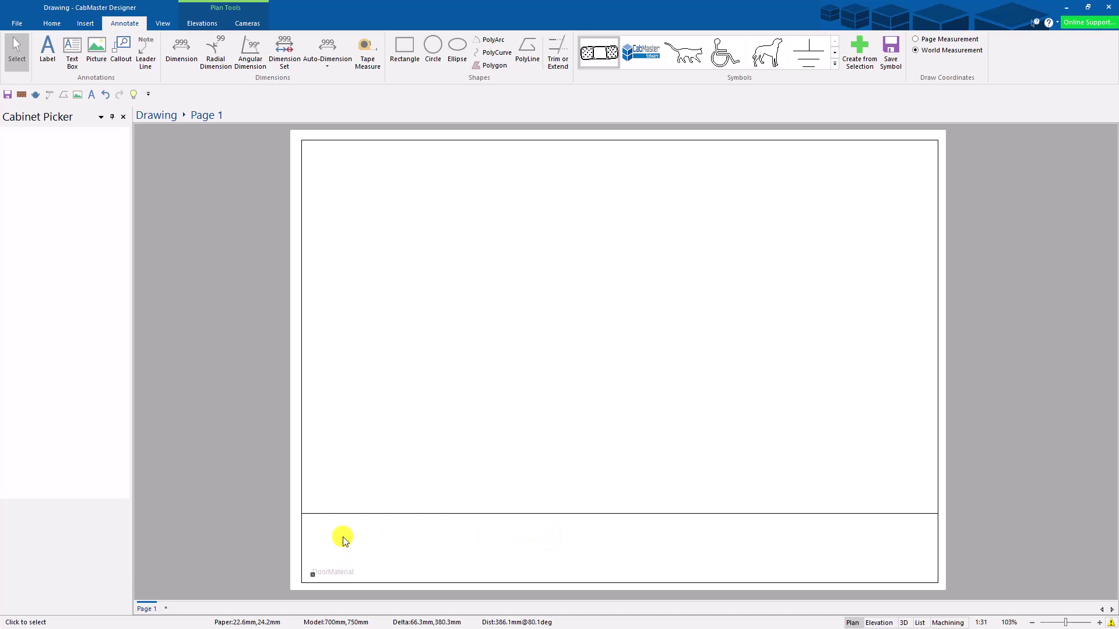
# Step: Load the DoorsLowerMat.qtd preset into the Label tool and place its label just right of the DoorMaterial label
pyautogui.click(49, 54)
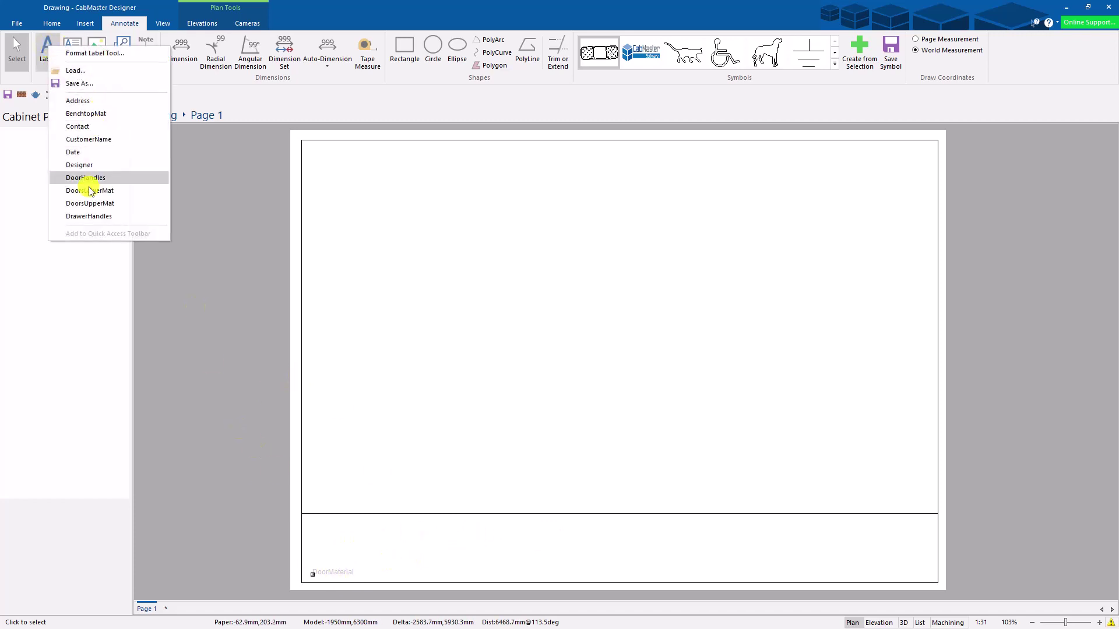
pyautogui.click(93, 69)
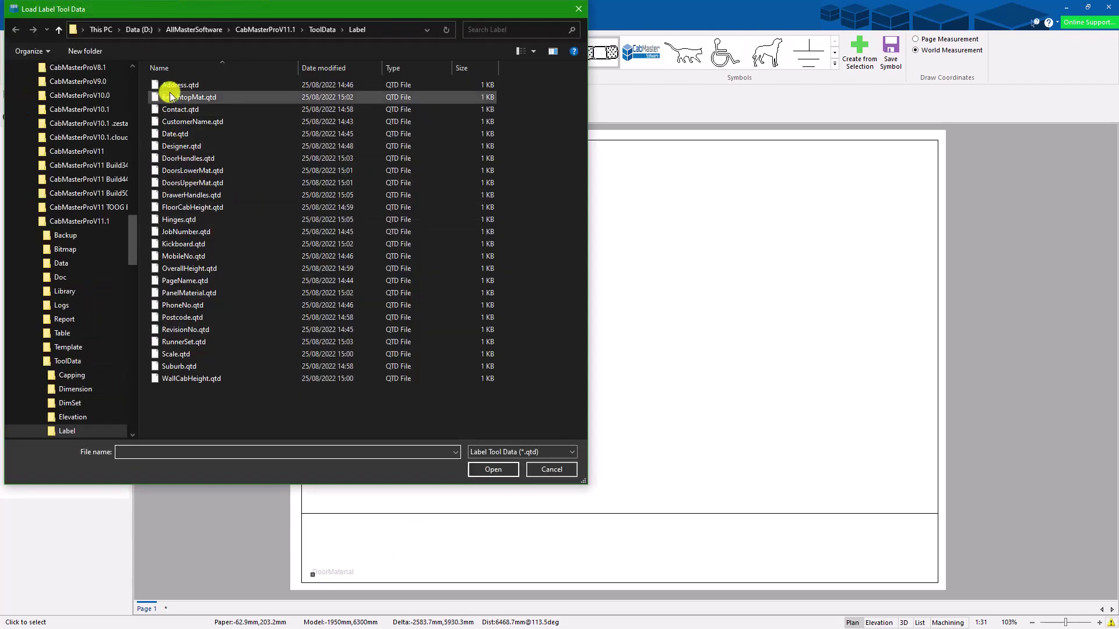
pyautogui.click(208, 171)
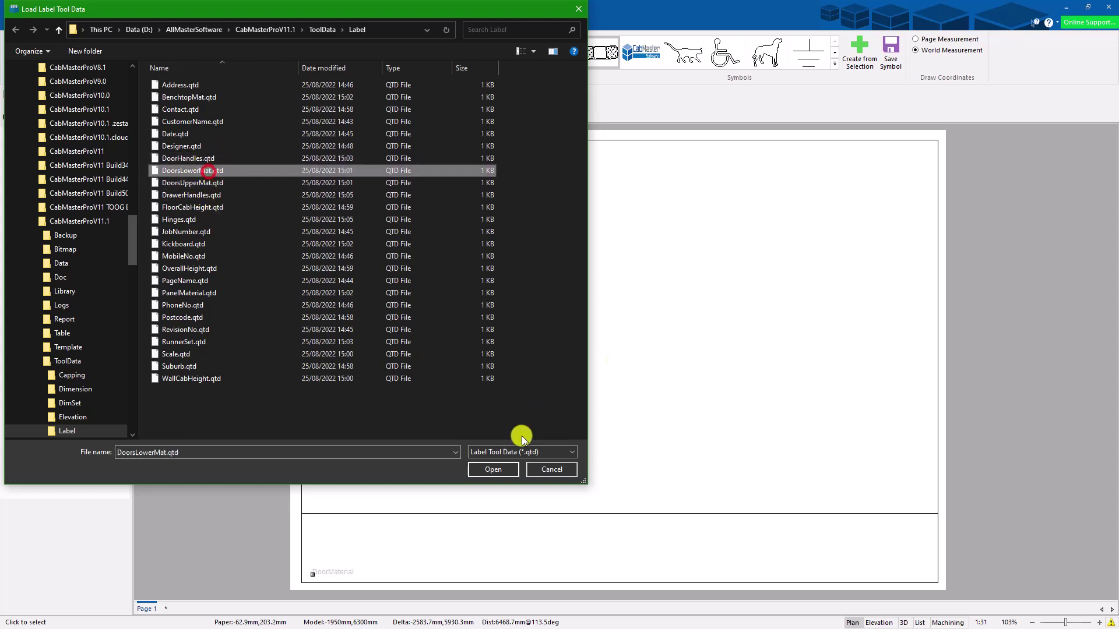
pyautogui.click(495, 470)
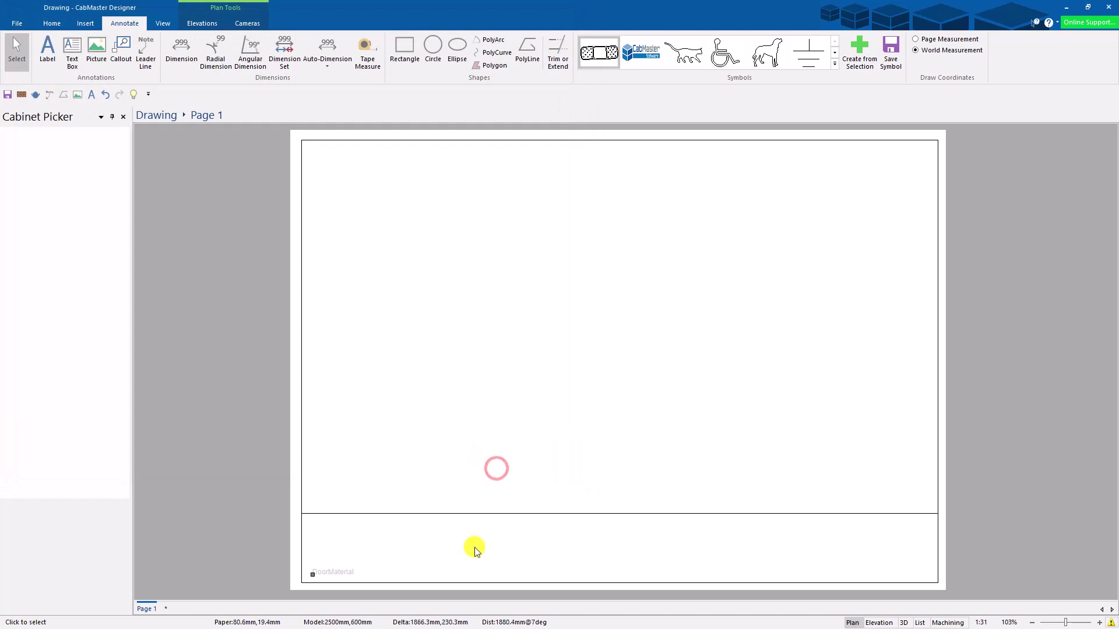
pyautogui.click(48, 53)
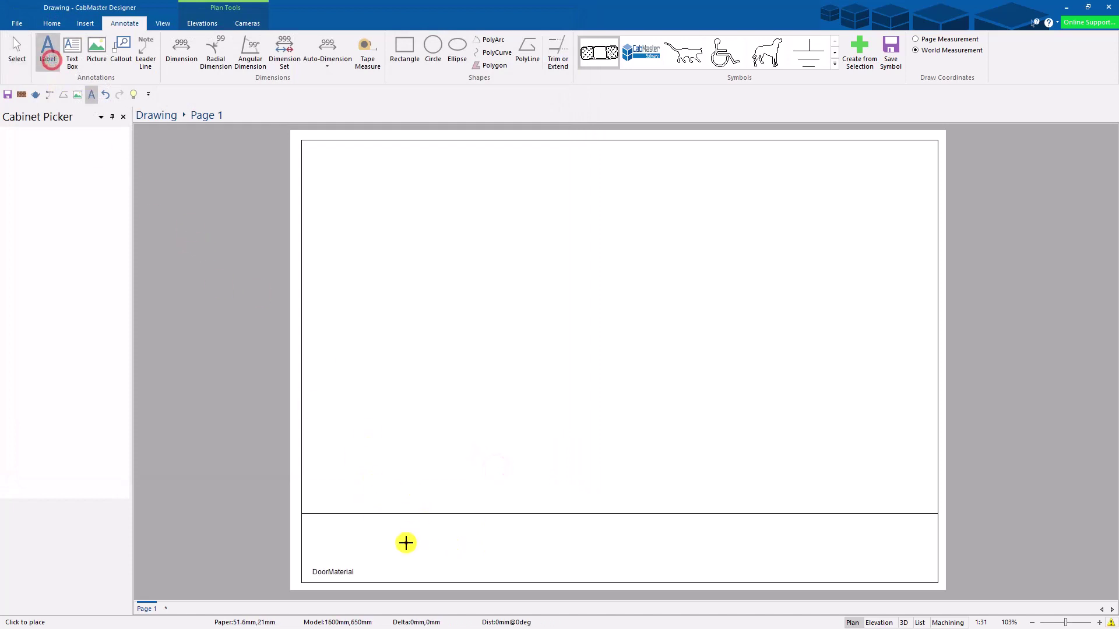
pyautogui.click(406, 544)
pyautogui.click(365, 571)
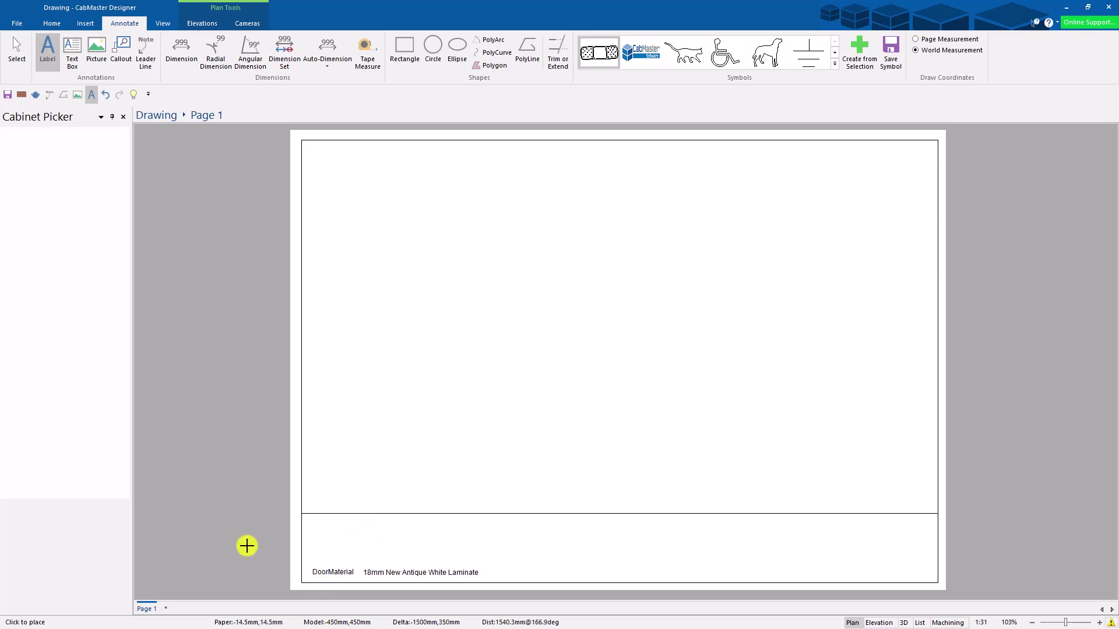
# Step: Choose the Address preset for the Label tool and place the site address label in the right part of the title strip
pyautogui.rightClick(49, 56)
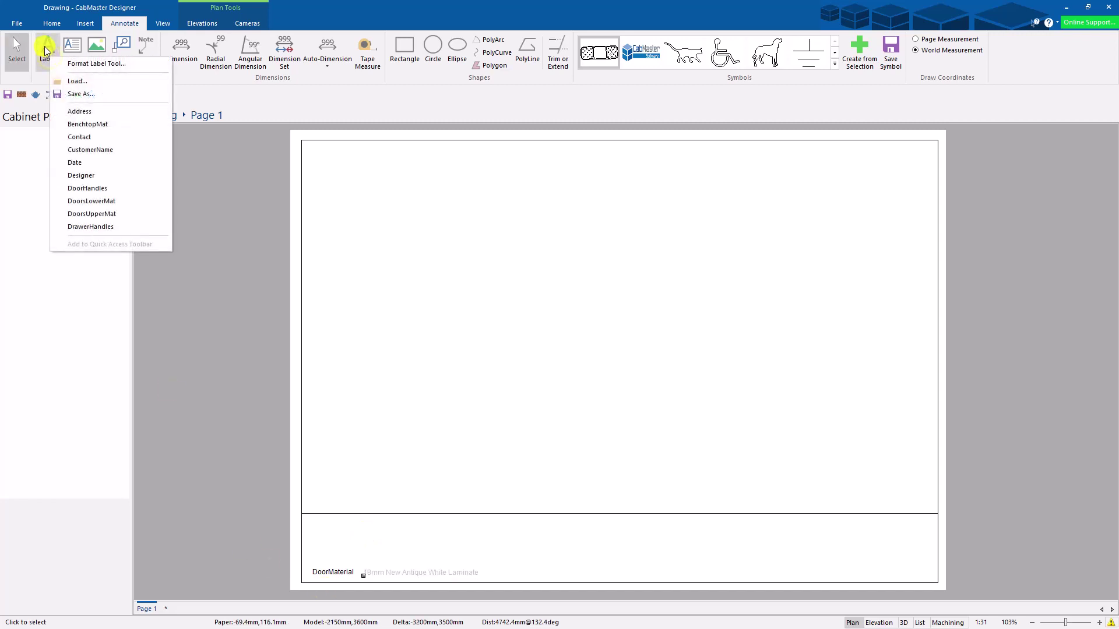
pyautogui.click(97, 118)
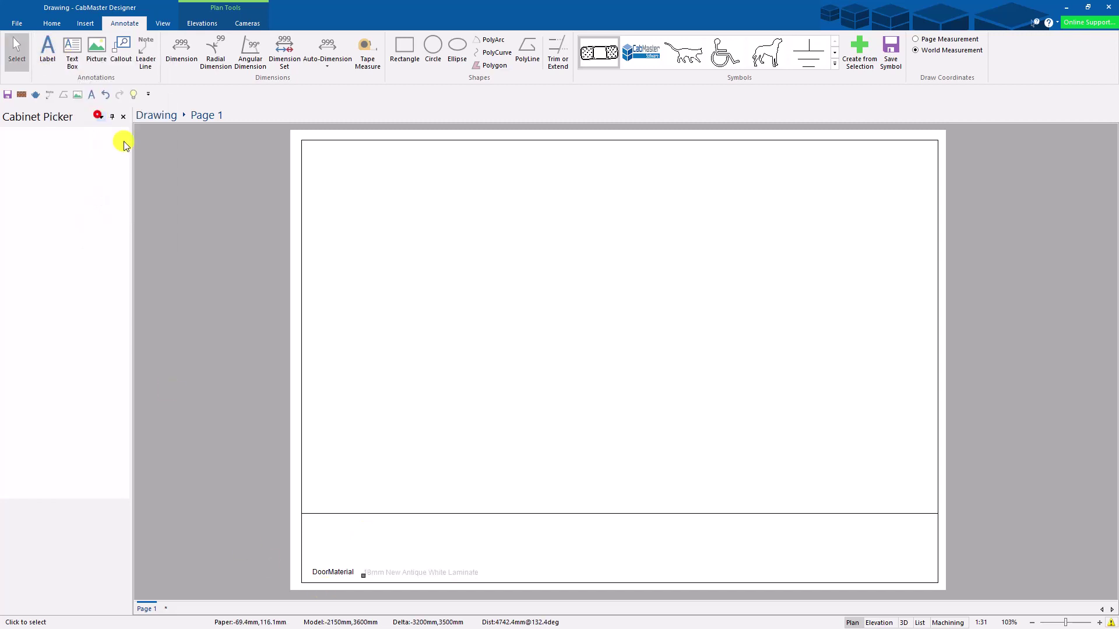
pyautogui.click(712, 526)
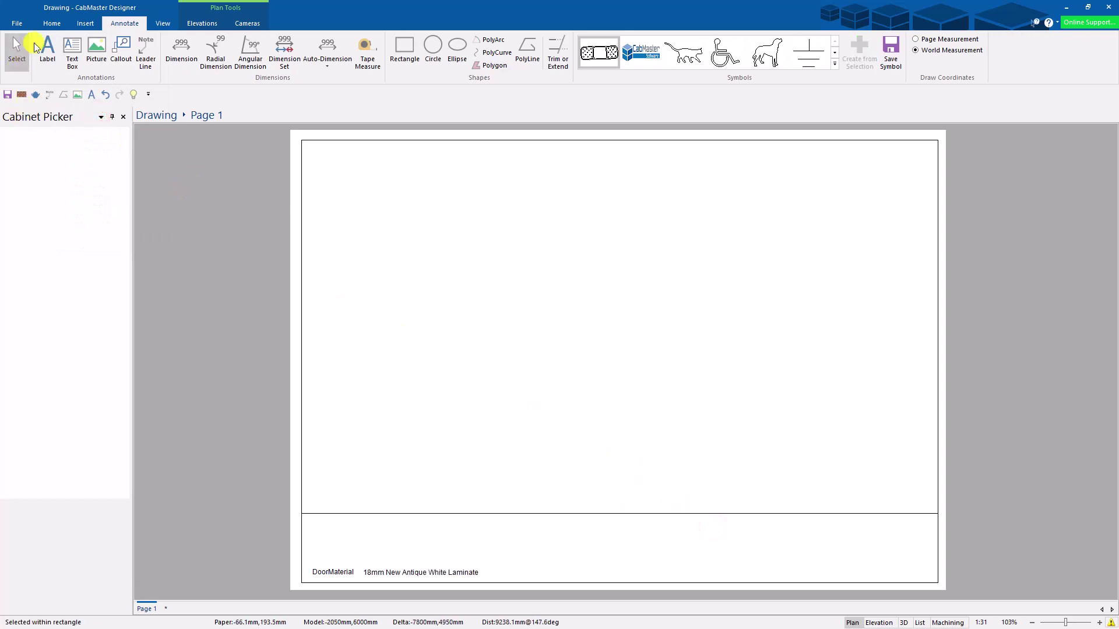
pyautogui.click(37, 46)
pyautogui.click(782, 533)
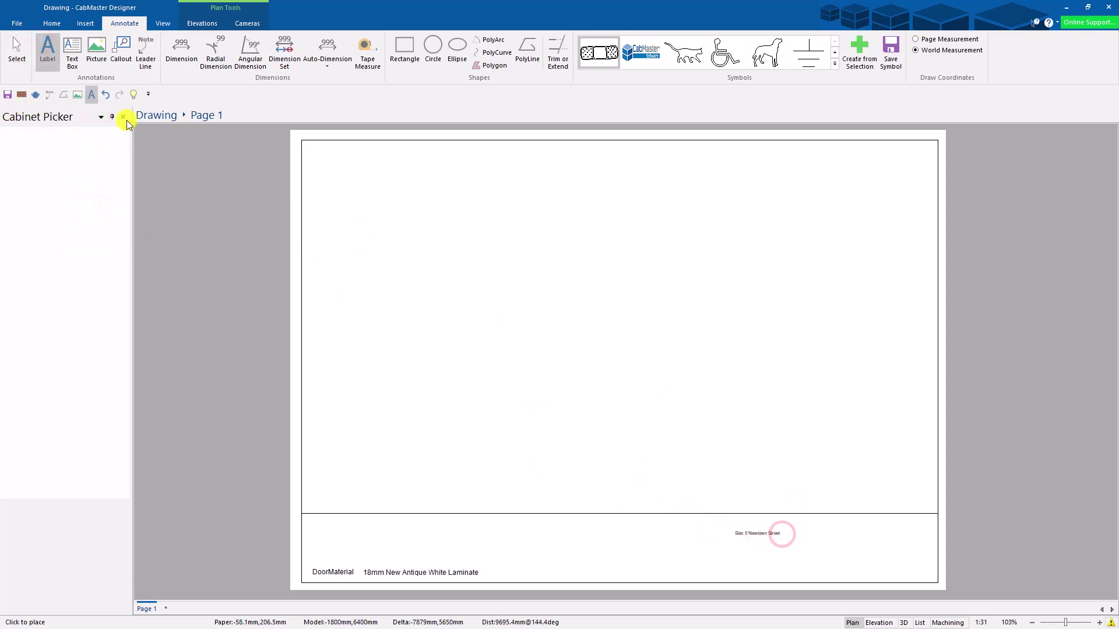
# Step: Load the Suburb.qtd label preset and place the suburb label directly below the site address
pyautogui.rightClick(49, 50)
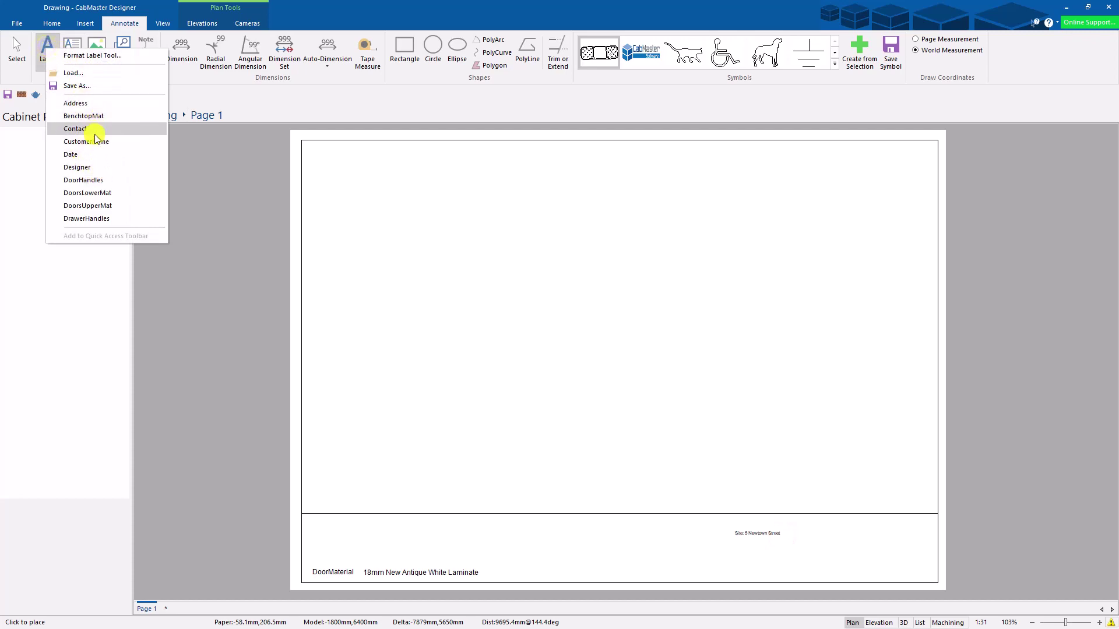
pyautogui.click(73, 73)
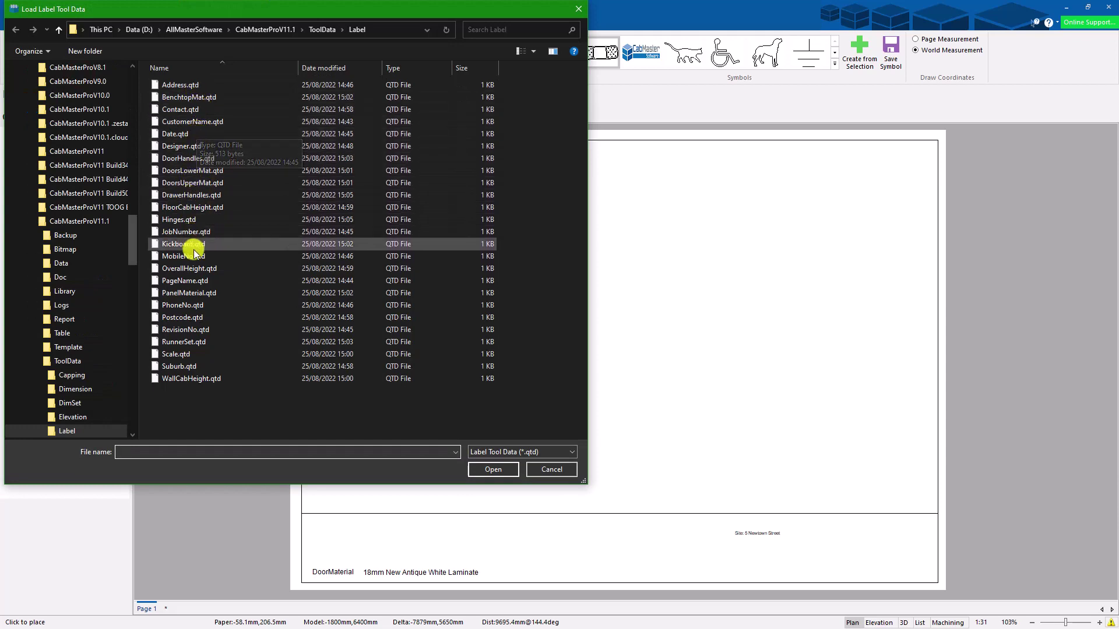
pyautogui.click(187, 366)
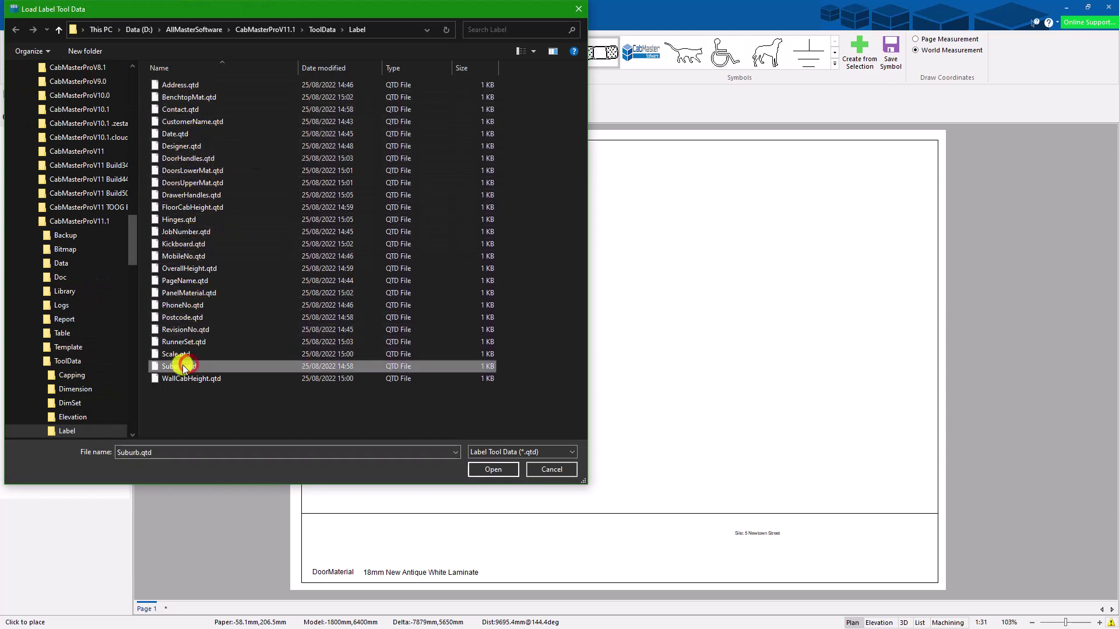
pyautogui.click(493, 469)
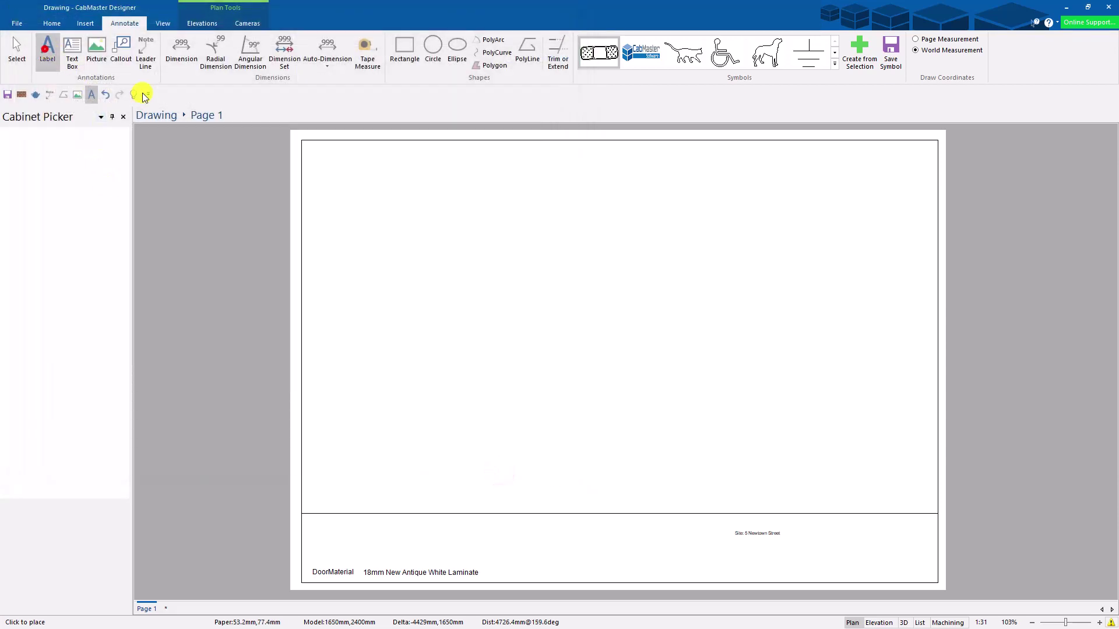
pyautogui.click(807, 520)
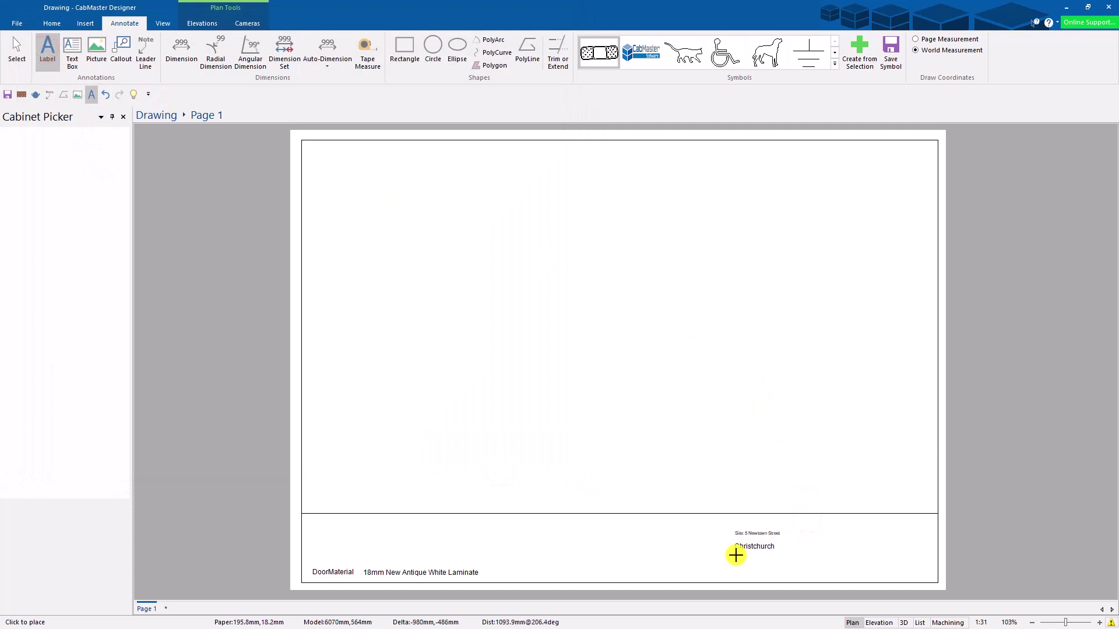
# Step: Load the Postcode.qtd label preset and place the postcode label below the suburb in the title strip
pyautogui.rightClick(45, 48)
pyautogui.click(73, 72)
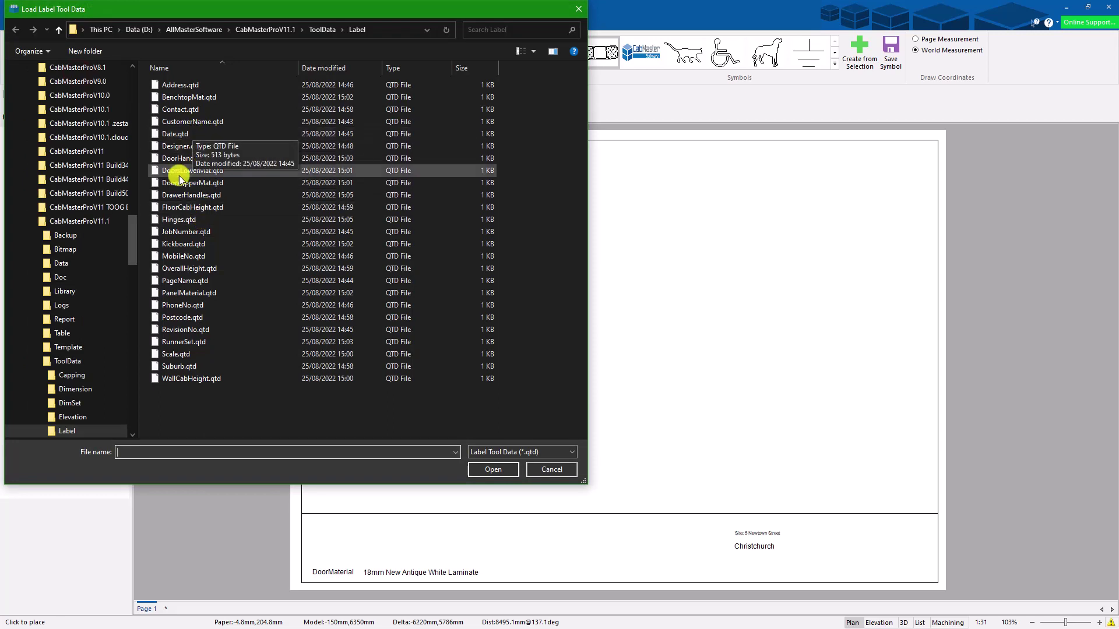
pyautogui.click(180, 317)
pyautogui.click(507, 473)
pyautogui.click(738, 558)
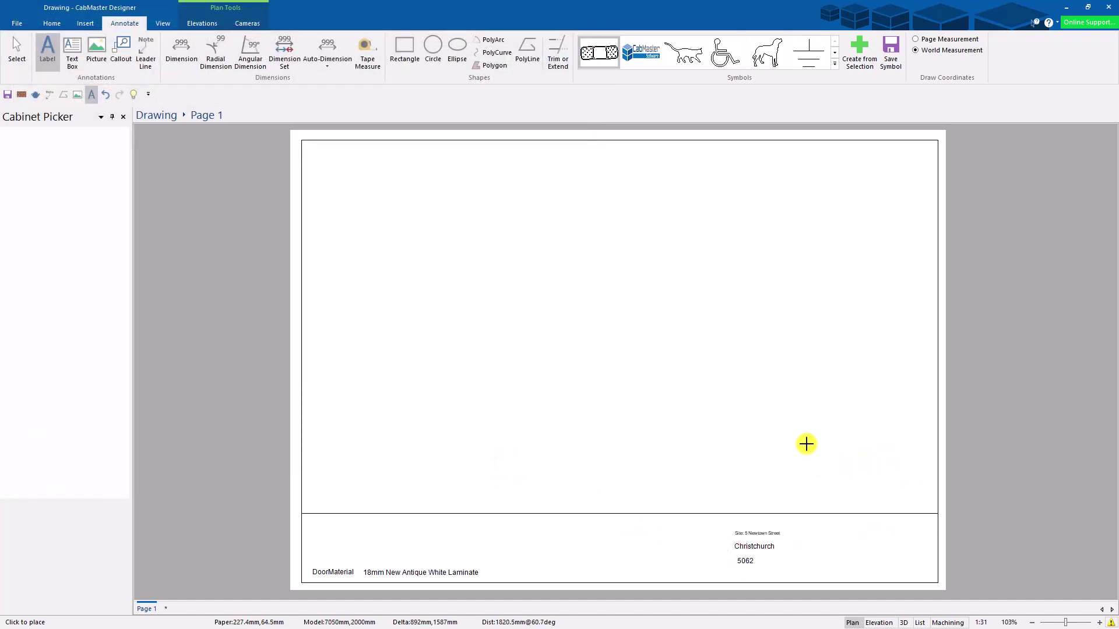
pyautogui.press('Escape')
pyautogui.click(47, 45)
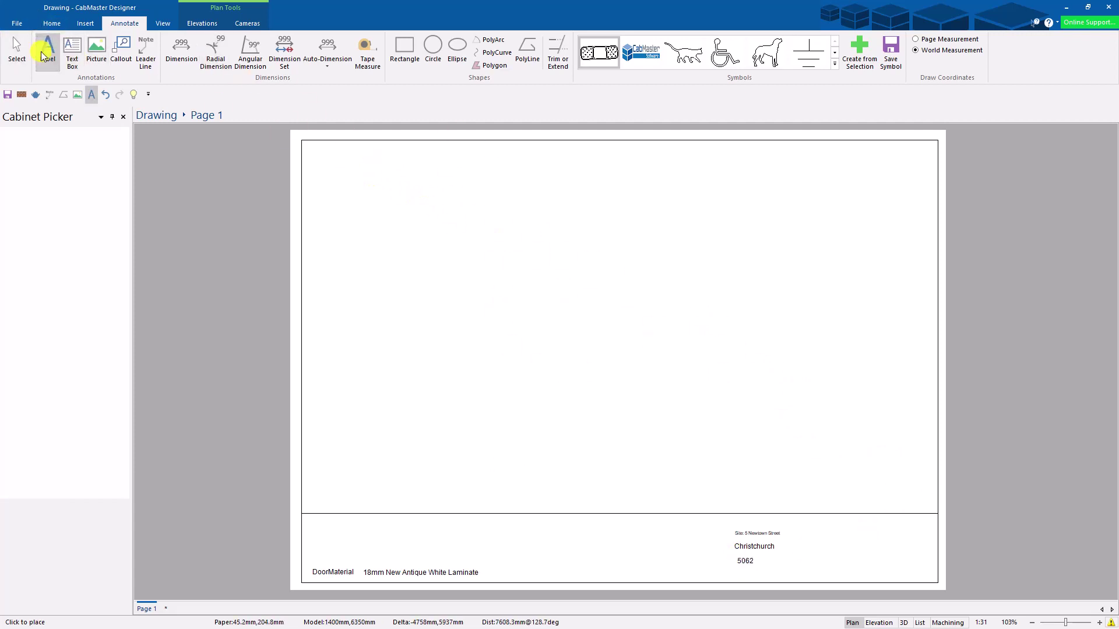
# Step: Resize all labels, including template items, to a new font of Arial Regular, size 7
pyautogui.click(19, 24)
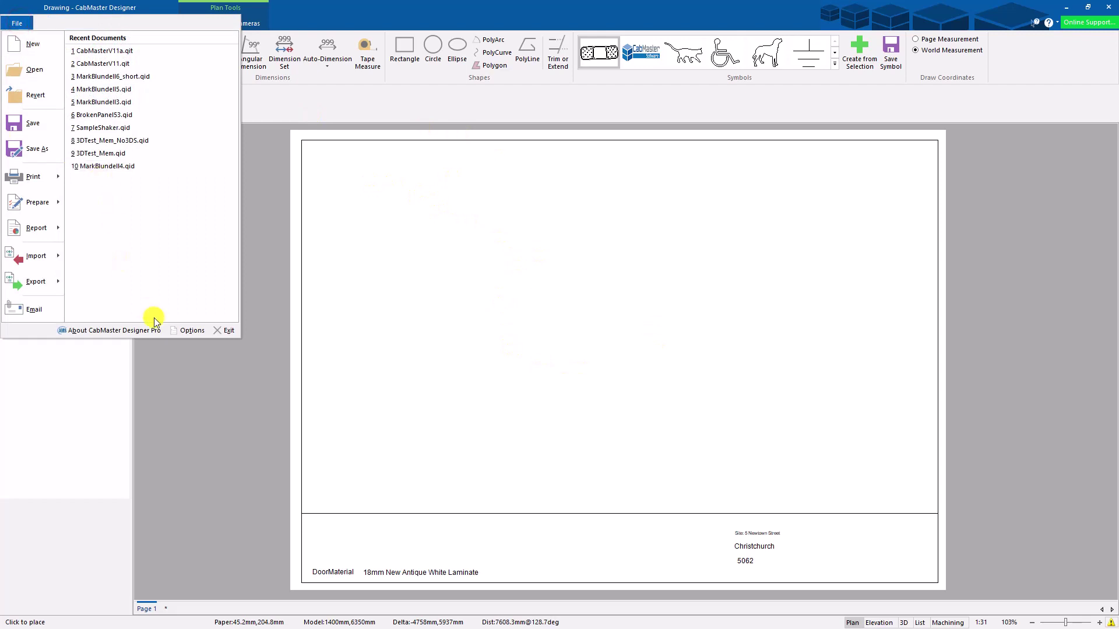
pyautogui.click(35, 202)
pyautogui.click(108, 125)
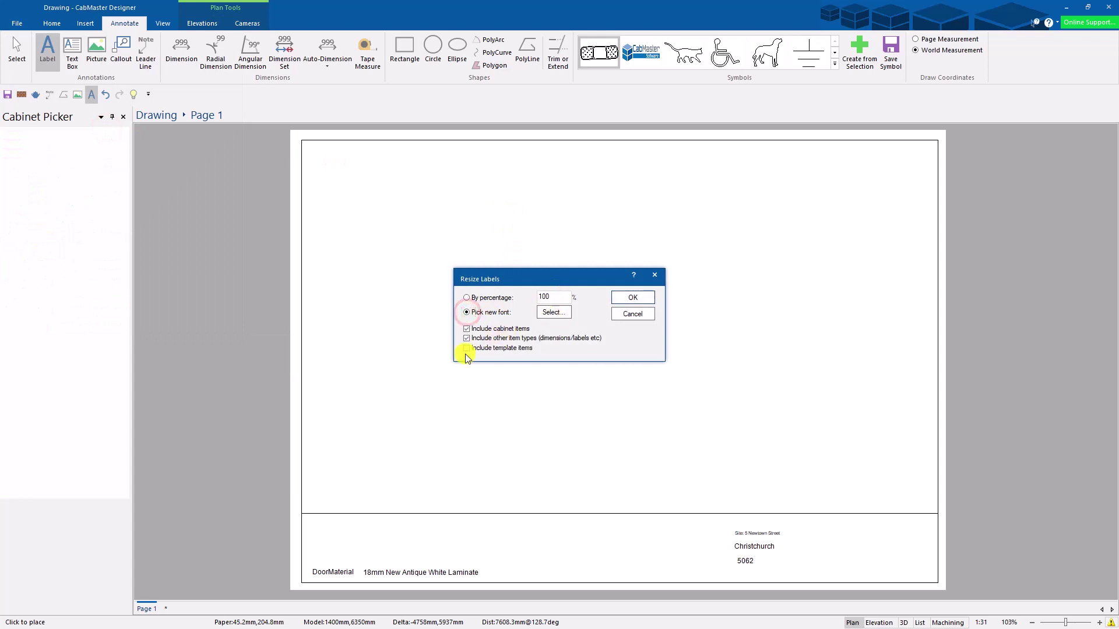
pyautogui.click(553, 313)
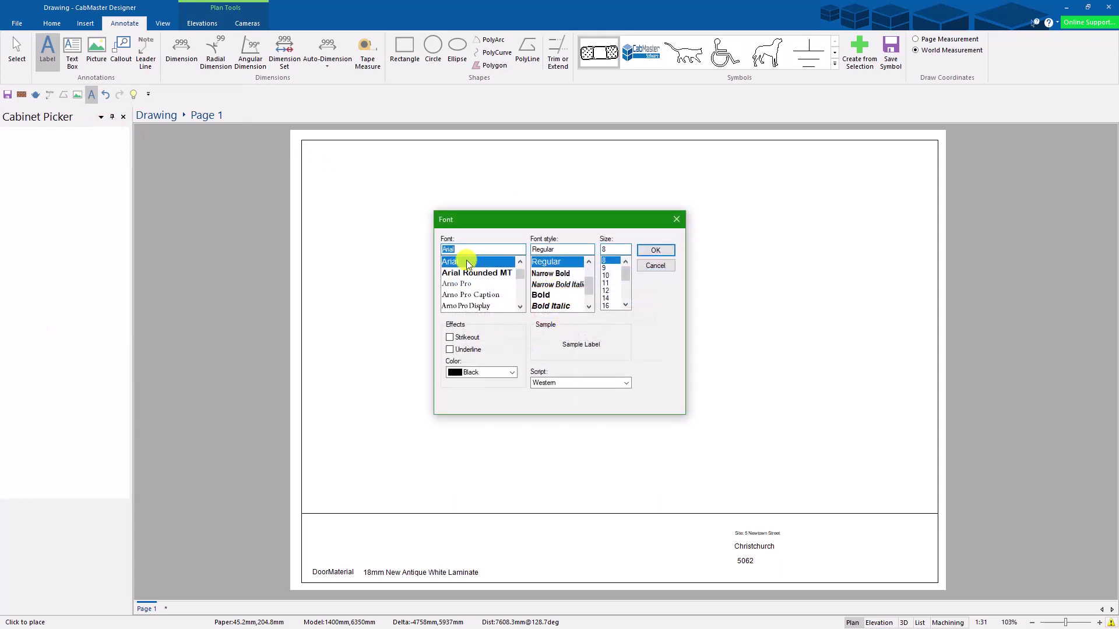
pyautogui.click(466, 260)
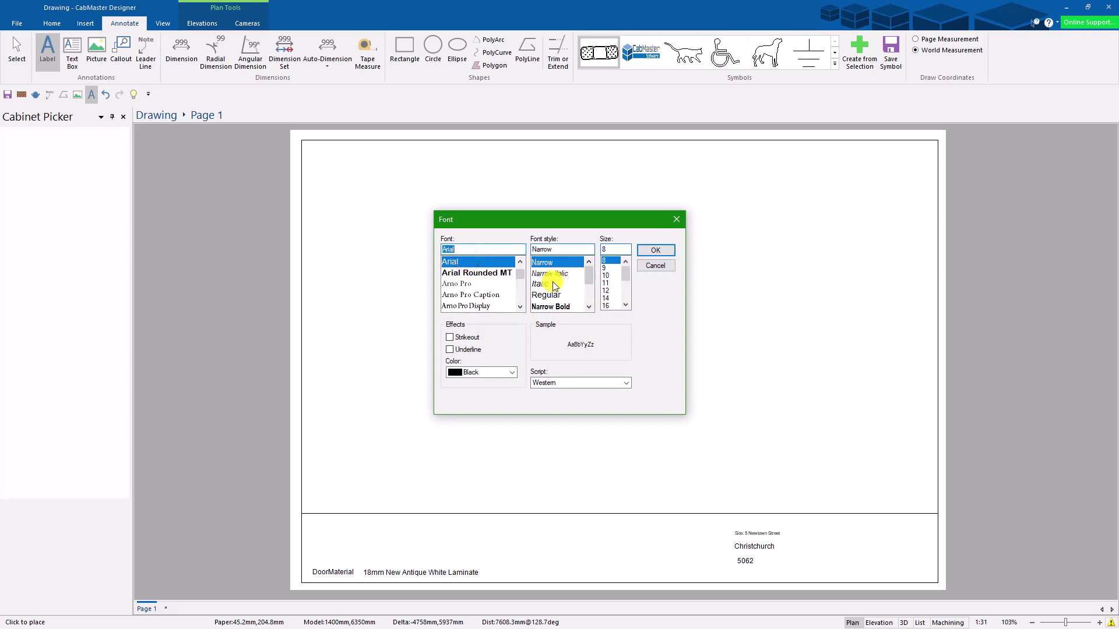
pyautogui.click(548, 295)
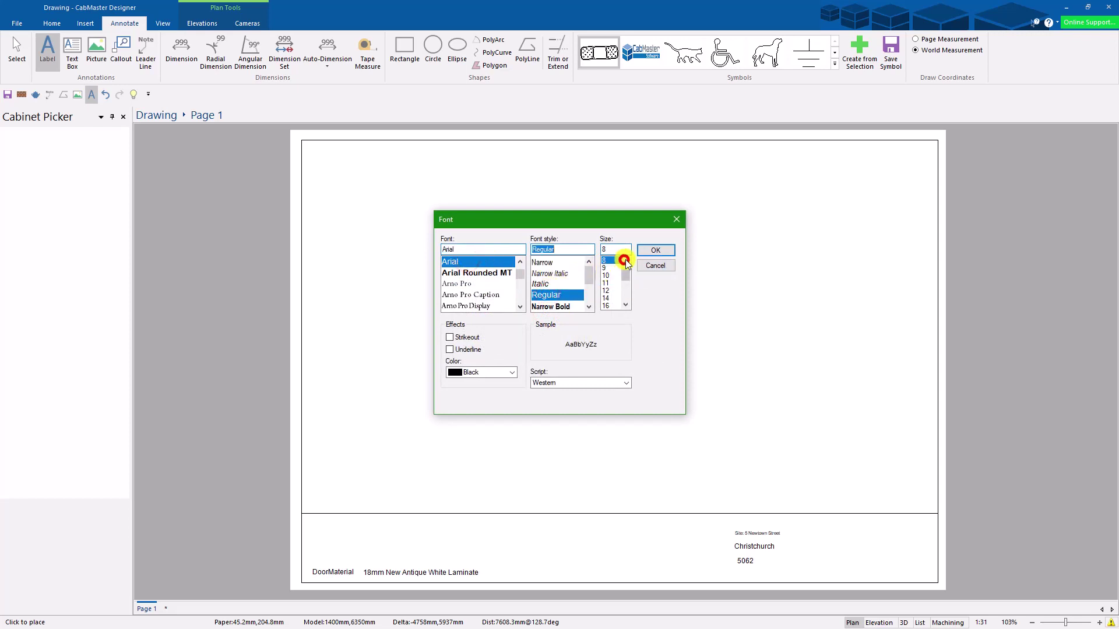
pyautogui.doubleClick(609, 249)
pyautogui.write('7')
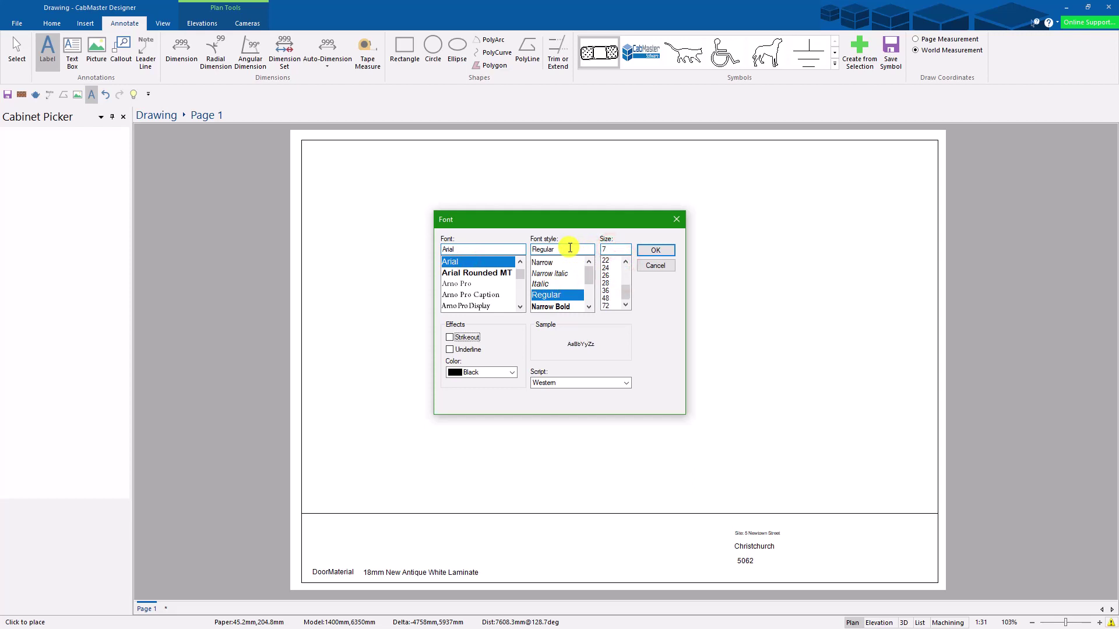
pyautogui.click(657, 251)
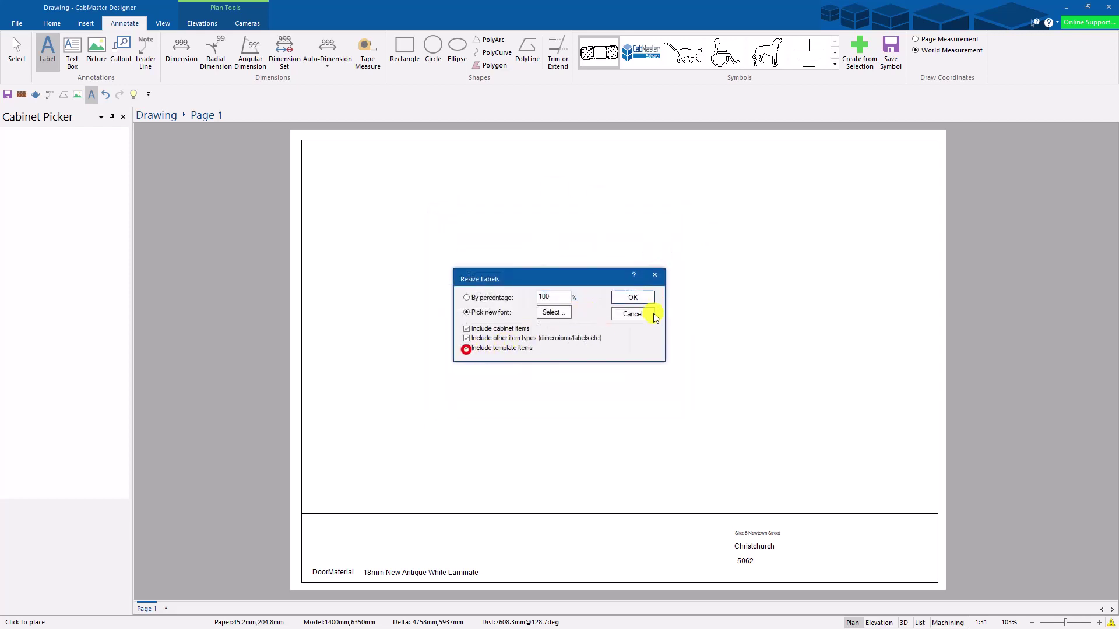
pyautogui.click(632, 296)
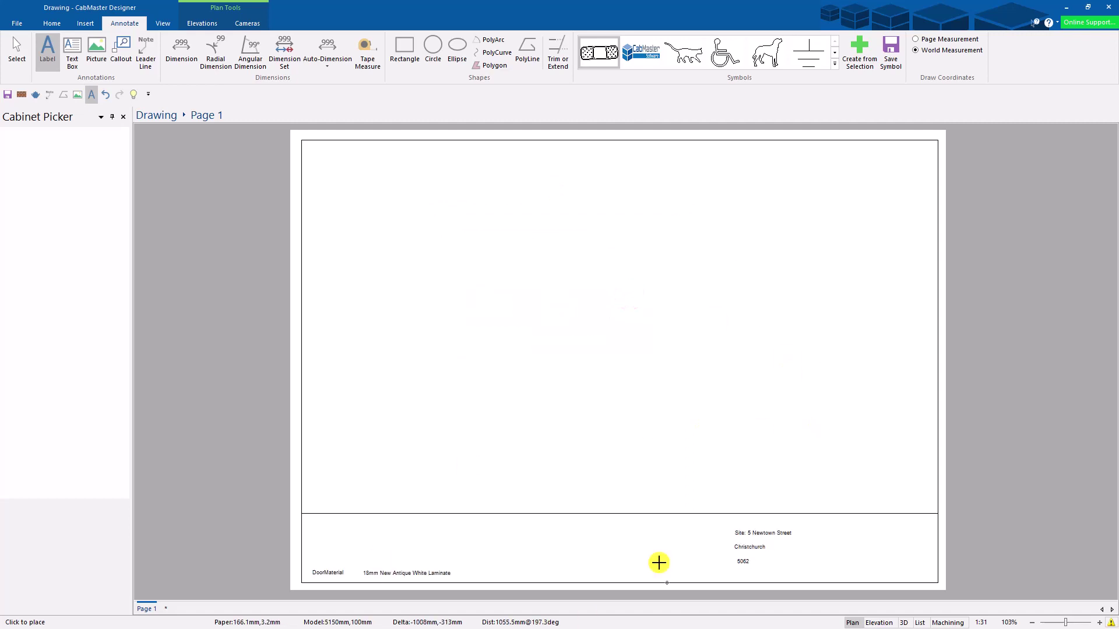
pyautogui.press('Escape')
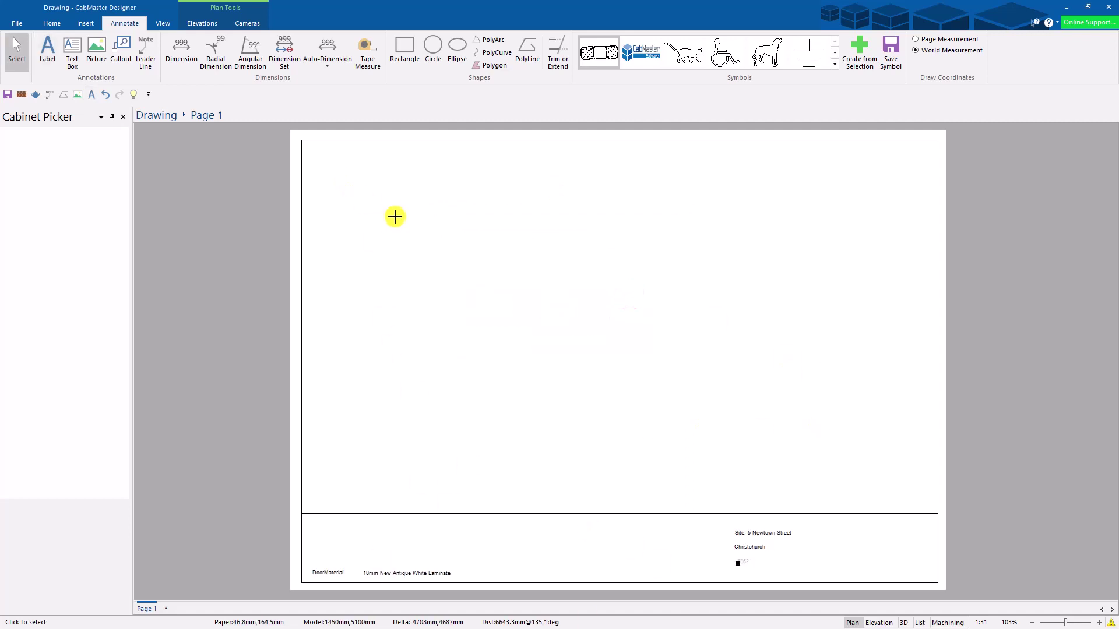
# Step: Move the door material value label closer to the DoorMaterial label
pyautogui.click(382, 576)
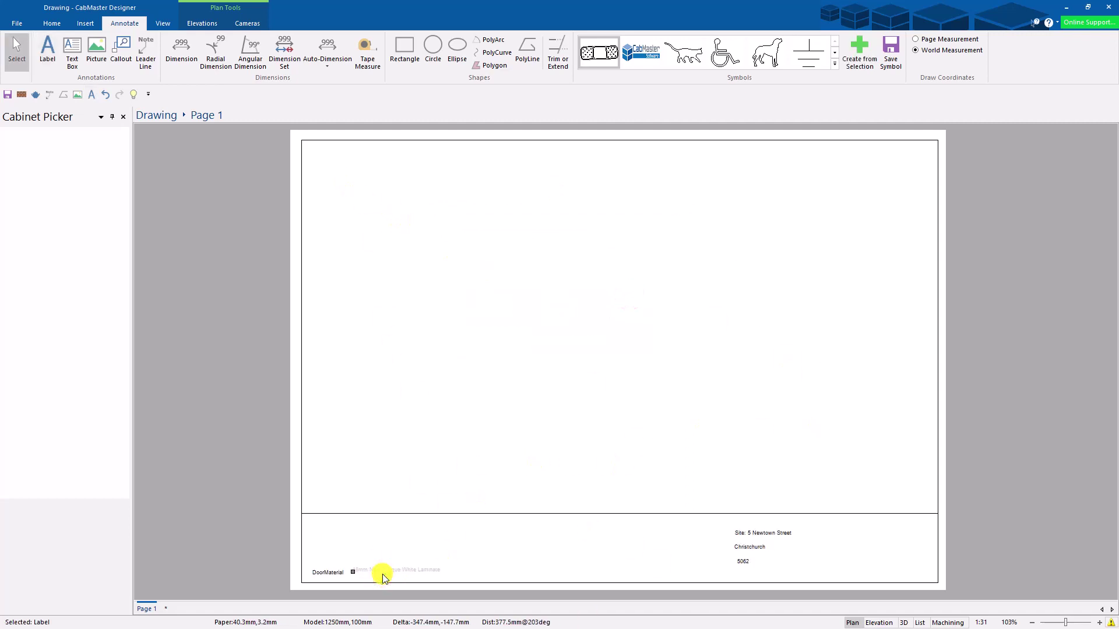
pyautogui.press('Down')
pyautogui.click(370, 422)
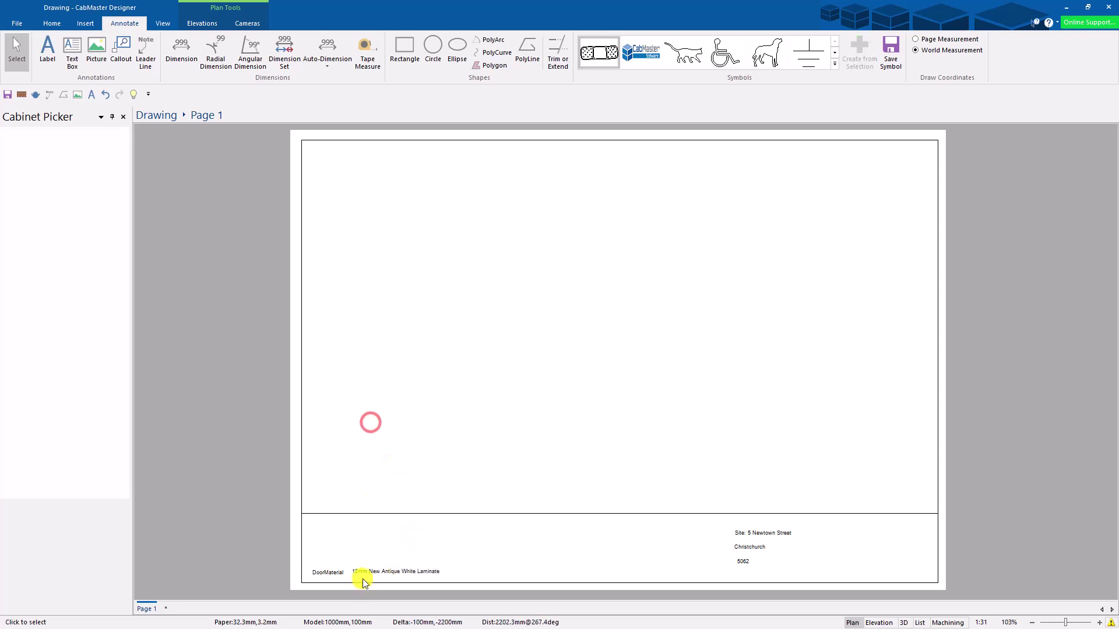
pyautogui.click(366, 572)
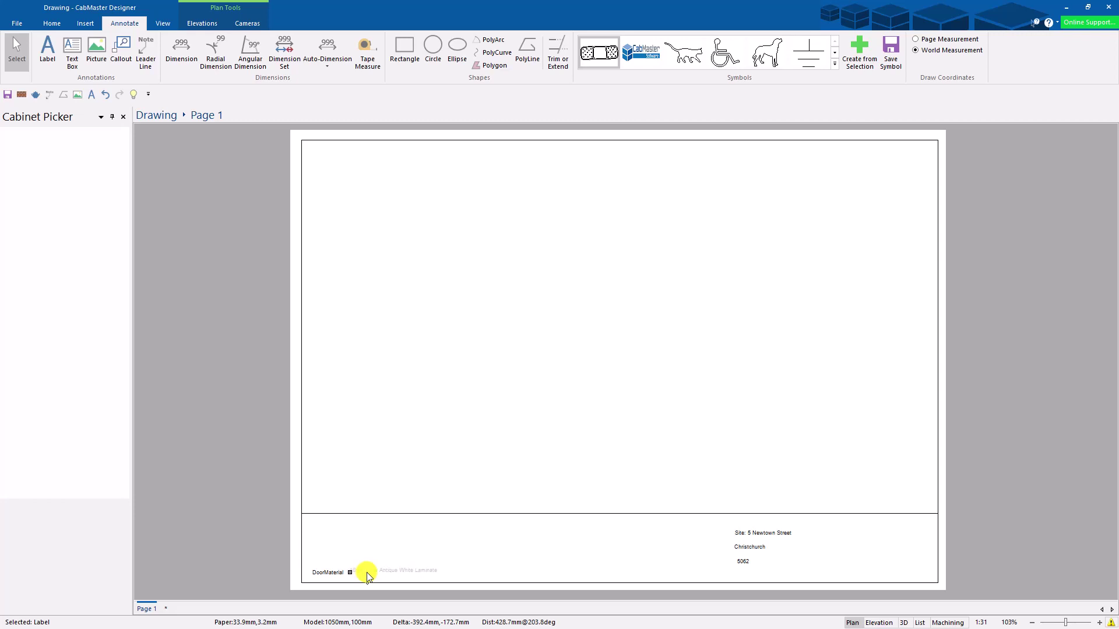
pyautogui.click(406, 482)
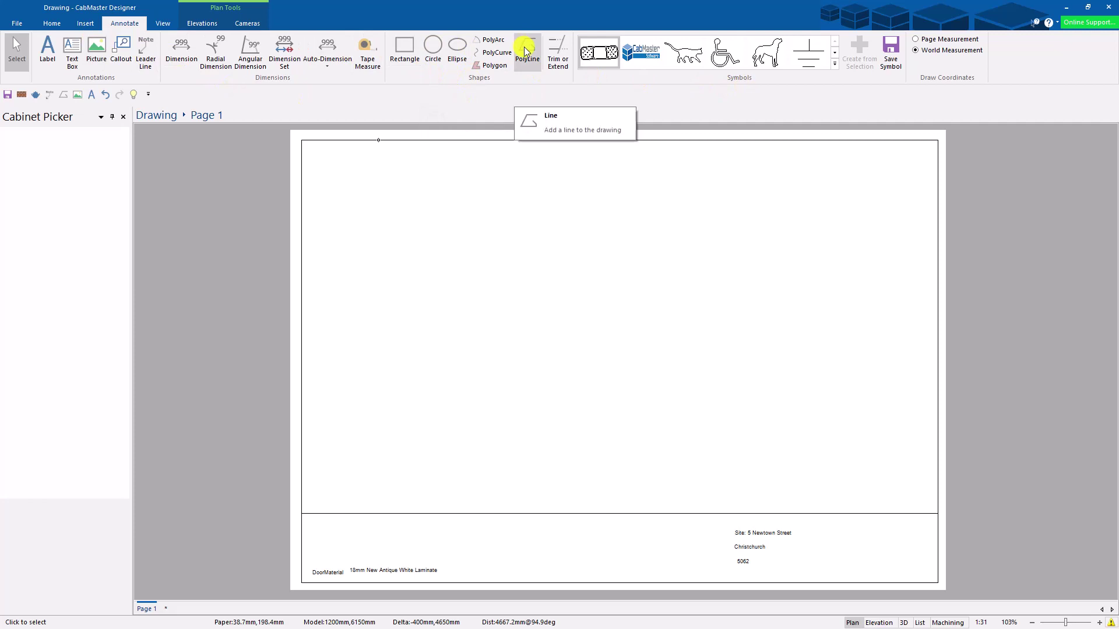
# Step: Place a marker just to the right of the DoorMaterial label in the title strip
pyautogui.click(89, 24)
pyautogui.click(200, 49)
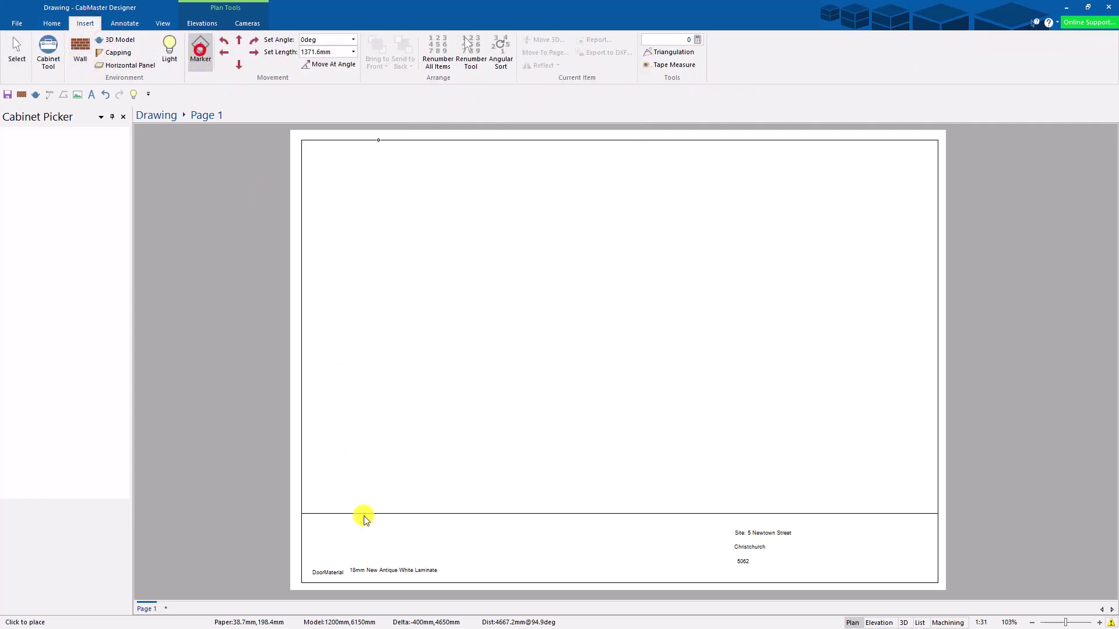
pyautogui.scroll(6, 338, 593)
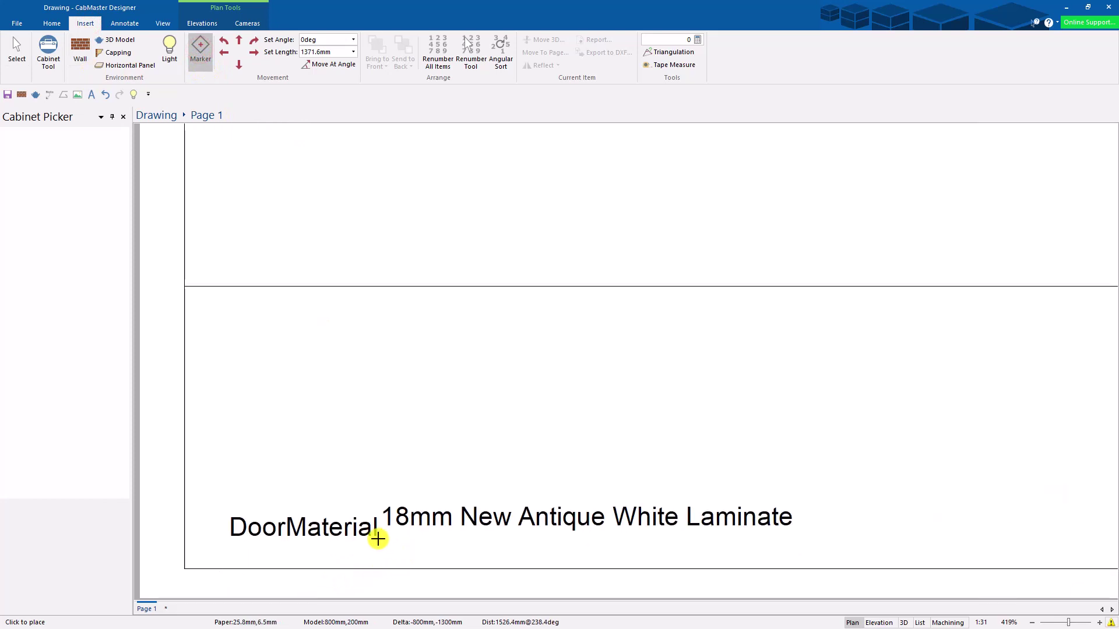
pyautogui.click(389, 541)
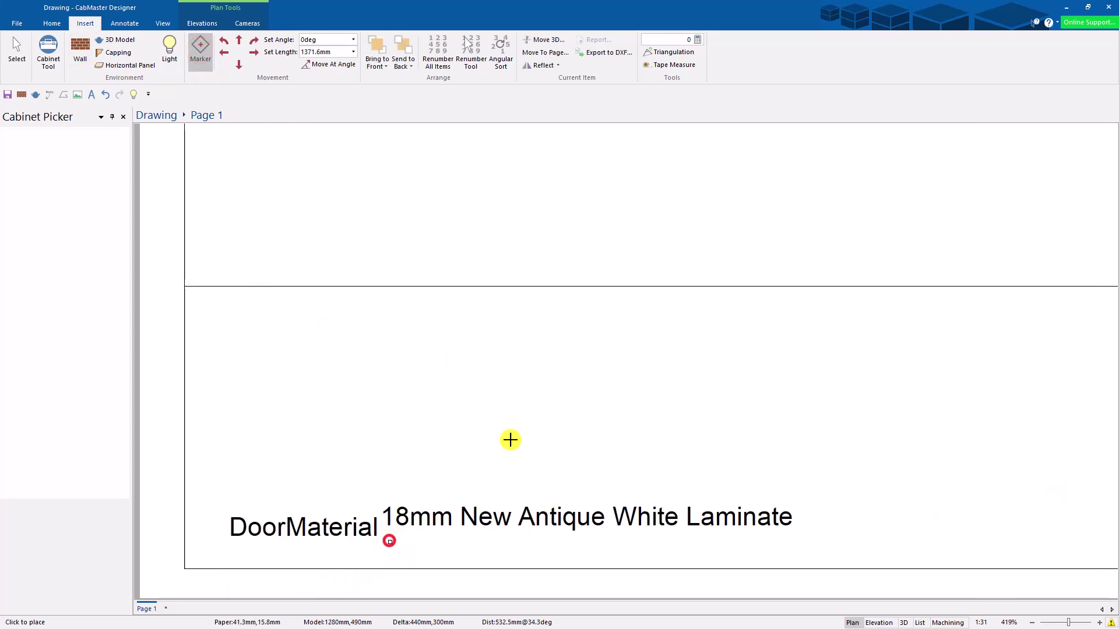
# Step: Add a marker 10 mm above the first one and stack a column of markers upward from it at 150 mm spacing
pyautogui.click(337, 50)
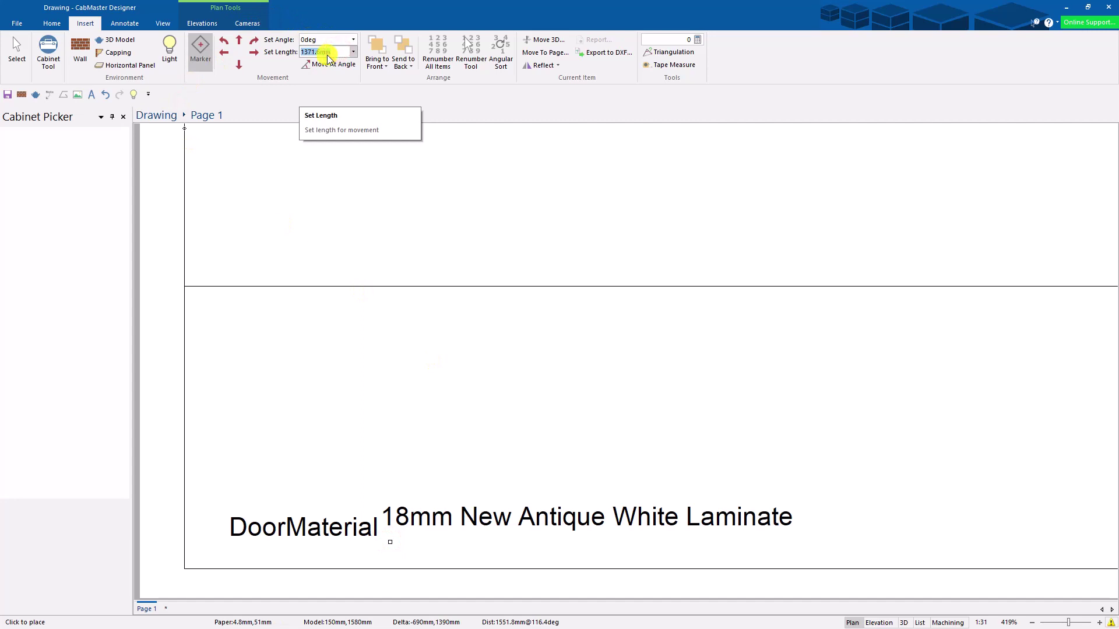
pyautogui.write('10mm')
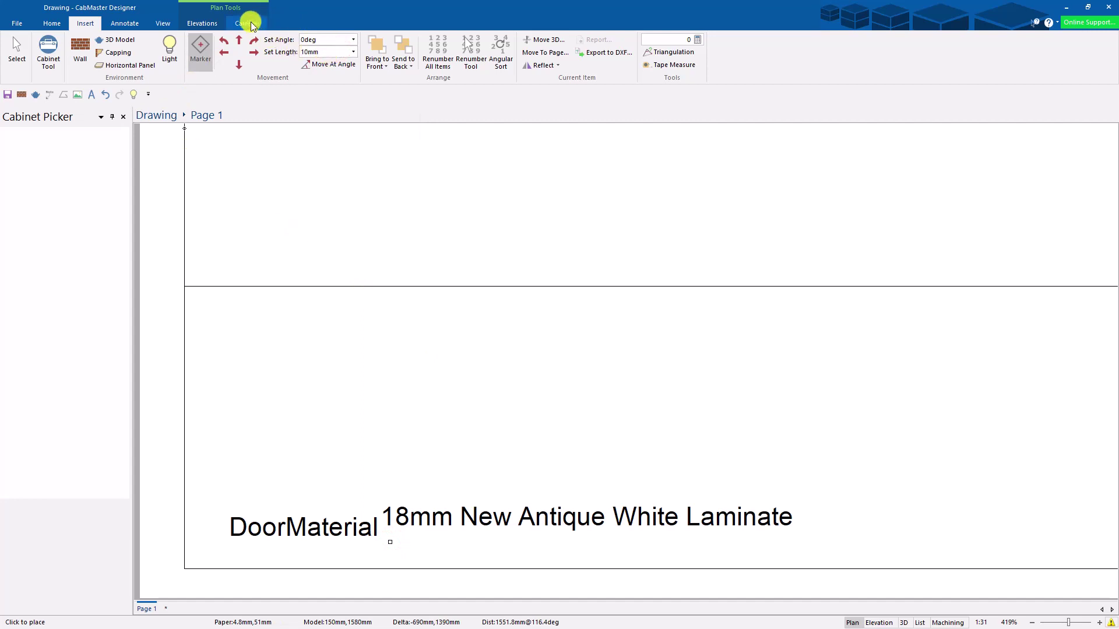
pyautogui.click(238, 40)
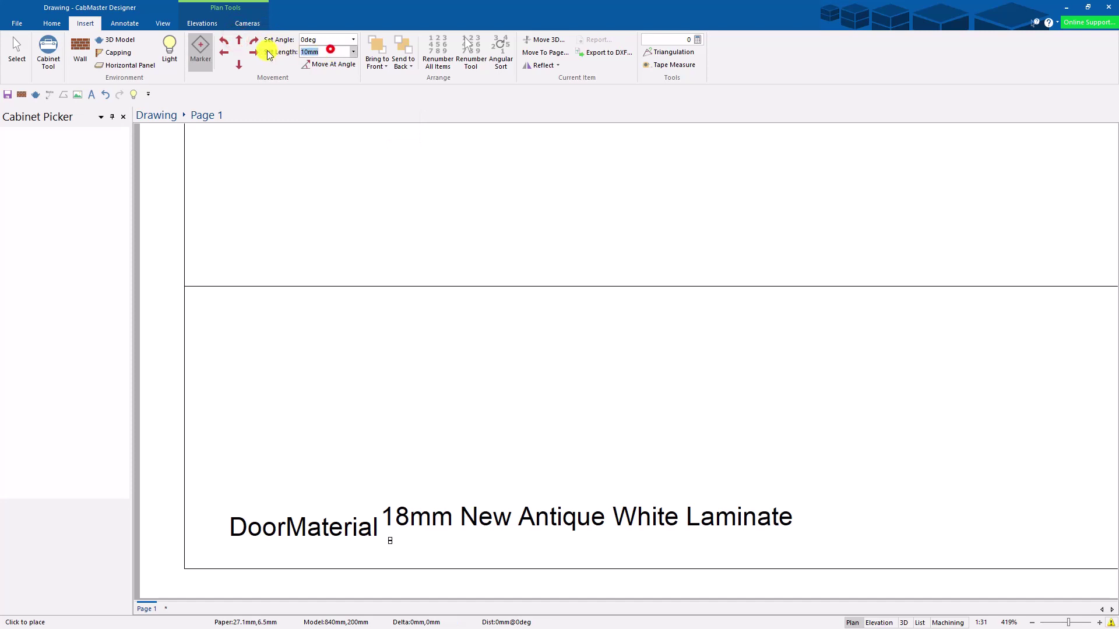
pyautogui.click(241, 40)
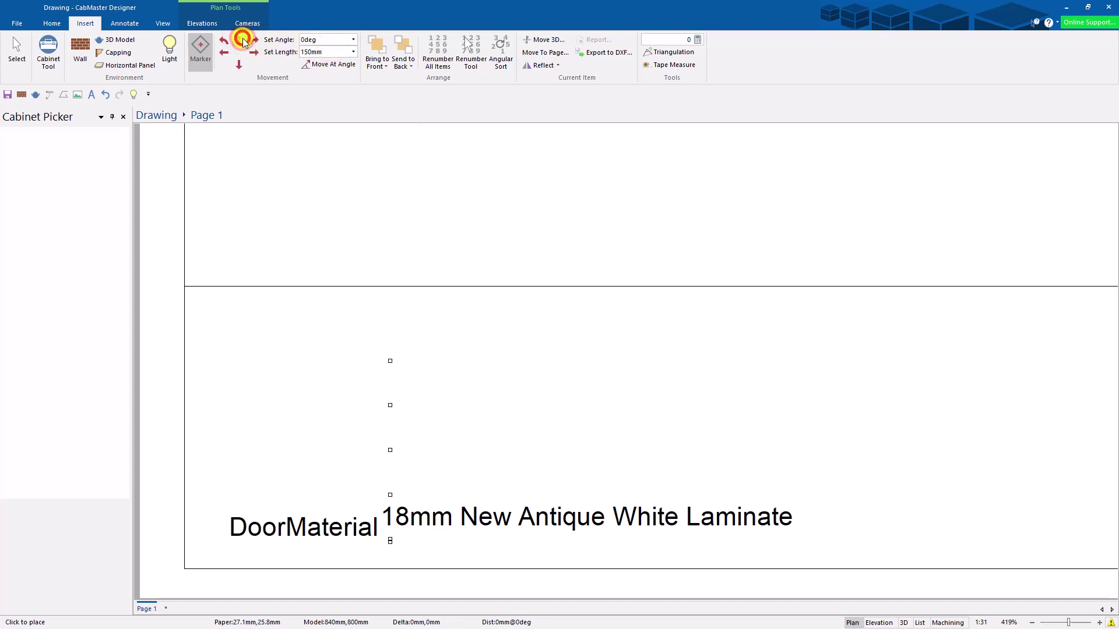
pyautogui.click(242, 39)
# Step: Move the DoorMaterial label and its value to the top of the title strip, snapping the value to the top marker
pyautogui.click(17, 49)
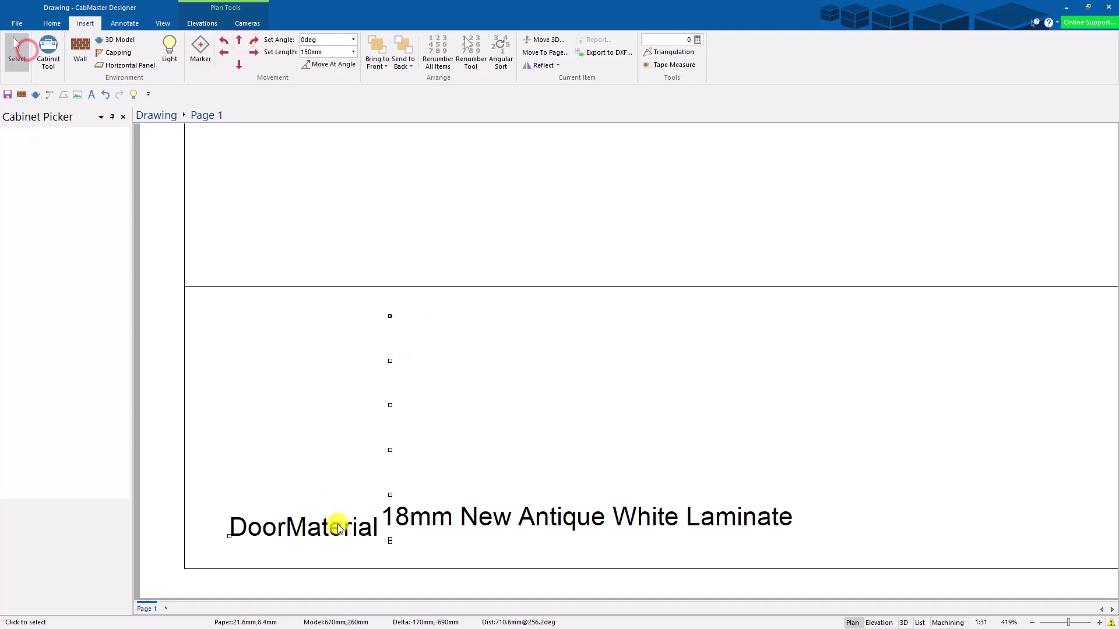
pyautogui.moveTo(337, 529); pyautogui.dragTo(310, 416)
pyautogui.moveTo(439, 517); pyautogui.dragTo(452, 308)
pyautogui.moveTo(275, 415); pyautogui.dragTo(296, 314)
# Step: Right-align the DoorMaterial label's text and move the label back beside its material value
pyautogui.doubleClick(265, 313)
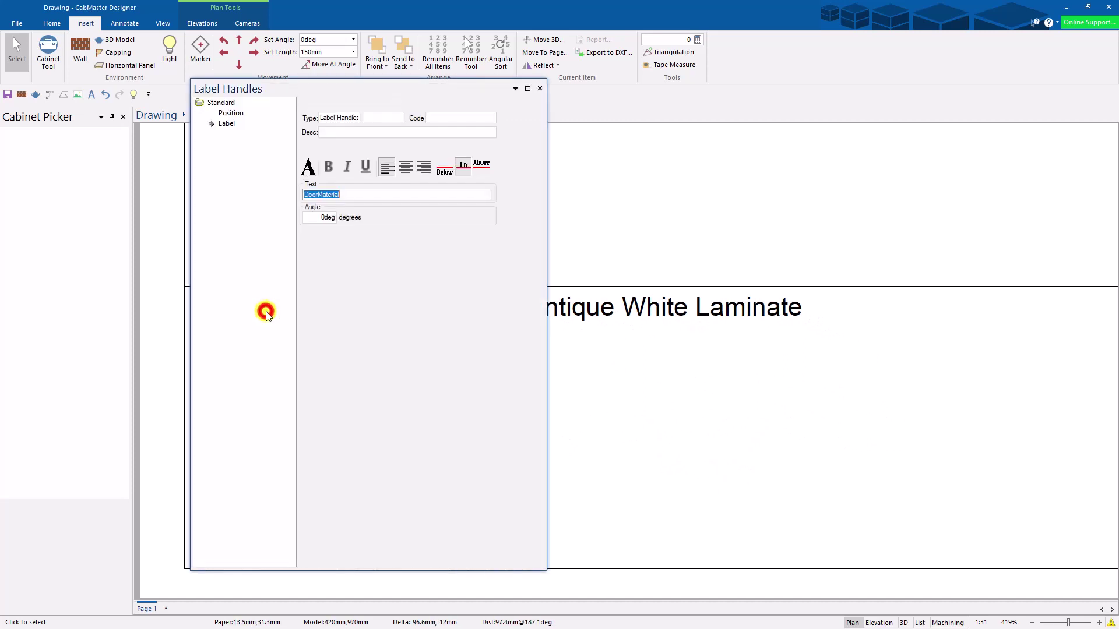
pyautogui.click(426, 167)
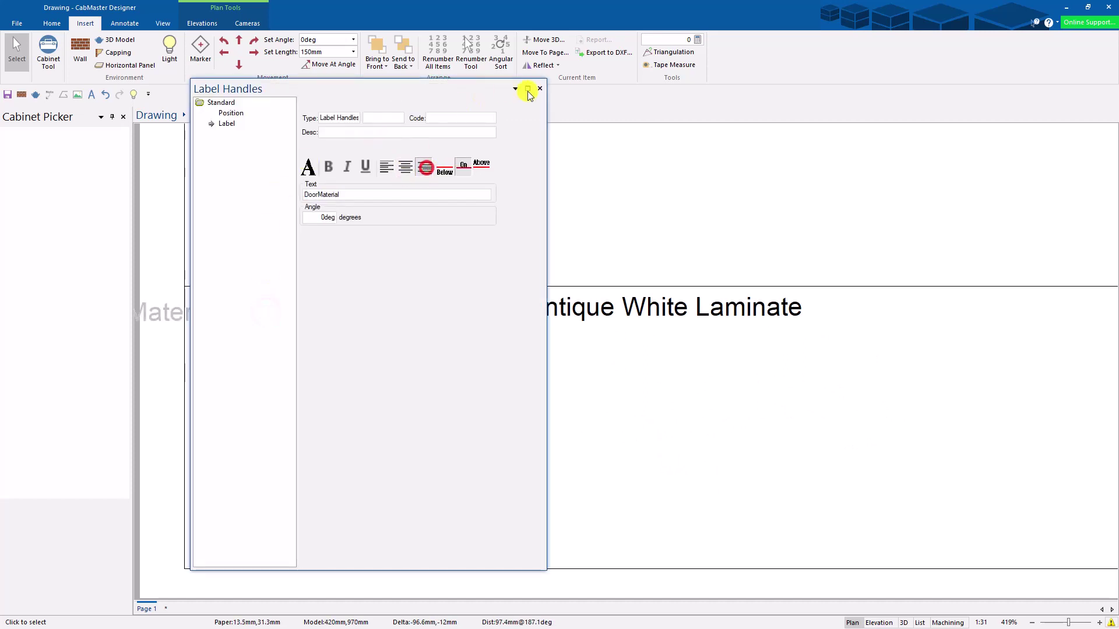
pyautogui.click(541, 89)
pyautogui.moveTo(208, 309); pyautogui.dragTo(344, 308)
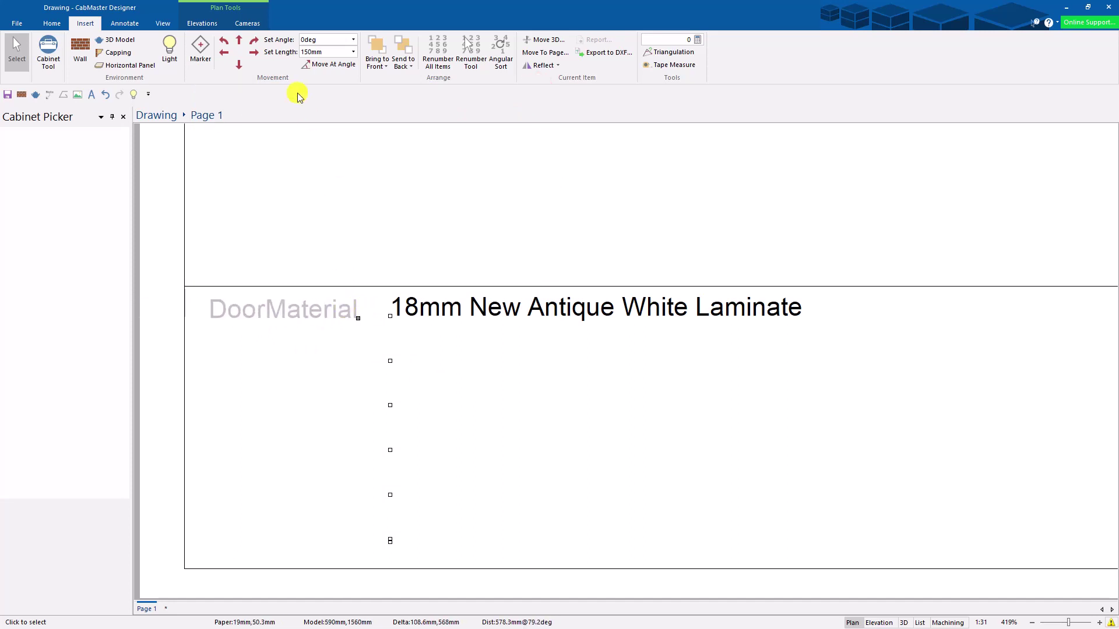
# Step: Add a second column of markers 50 mm left of the first, running down from the top marker at 150 mm spacing
pyautogui.click(201, 46)
pyautogui.click(390, 316)
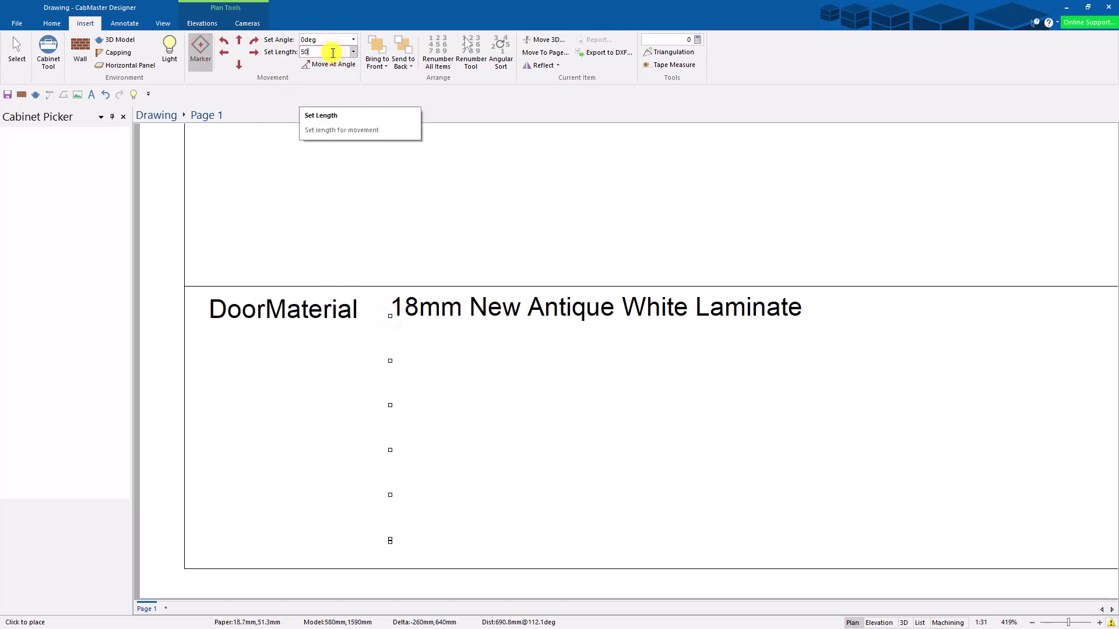
pyautogui.press('Return')
pyautogui.click(224, 53)
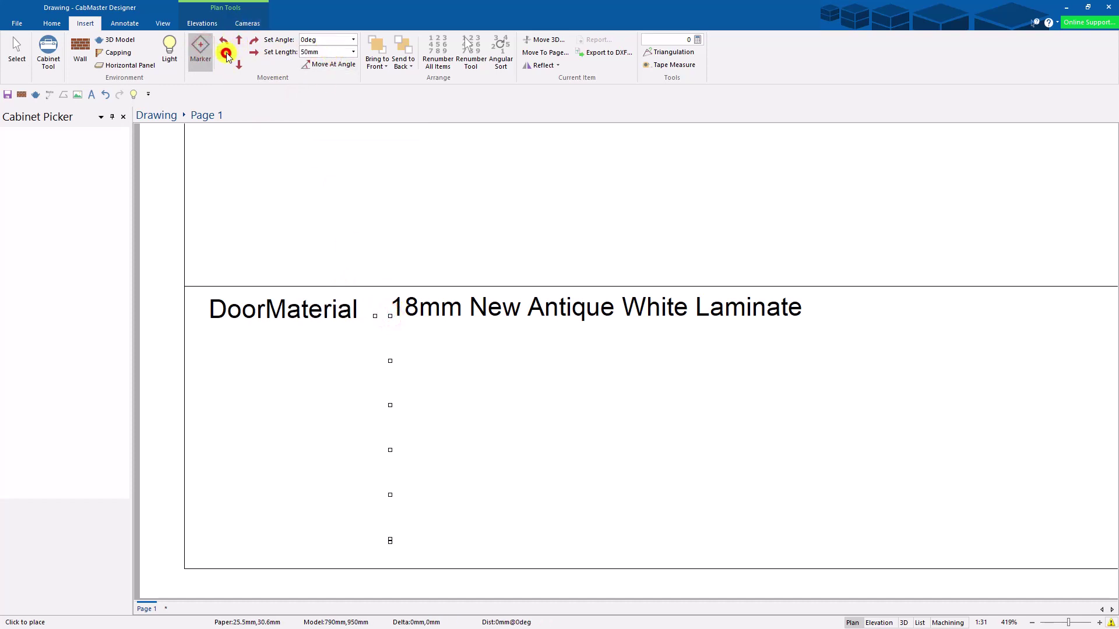
pyautogui.click(325, 52)
pyautogui.write('150')
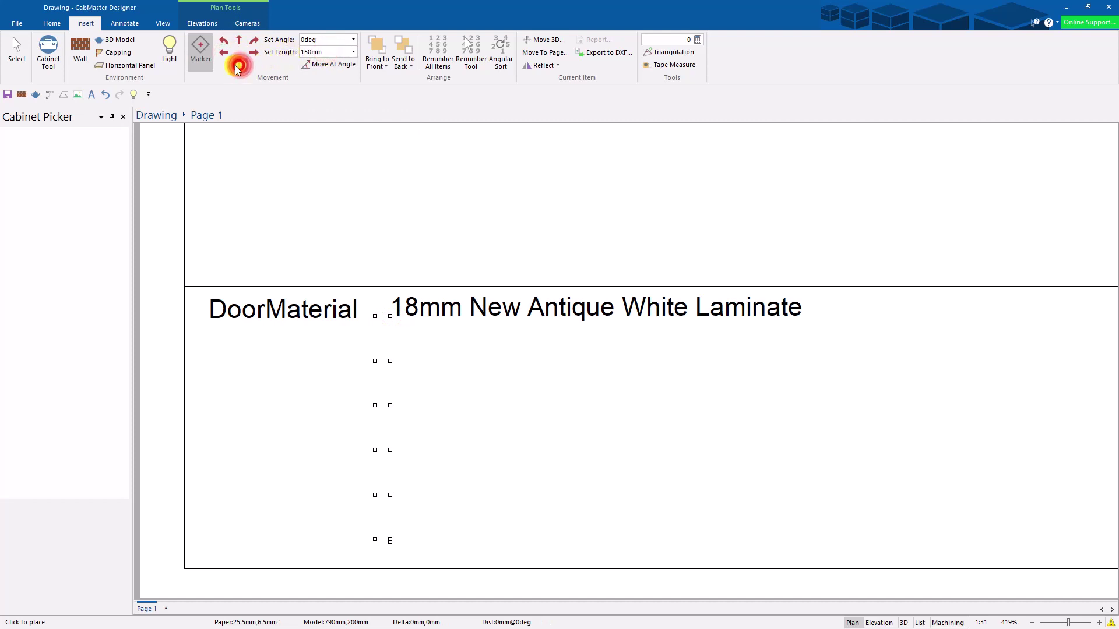
# Step: Delete the extra marker at the bottom of the right column and snap the DoorMaterial label to the left column's top marker
pyautogui.click(18, 50)
pyautogui.click(392, 547)
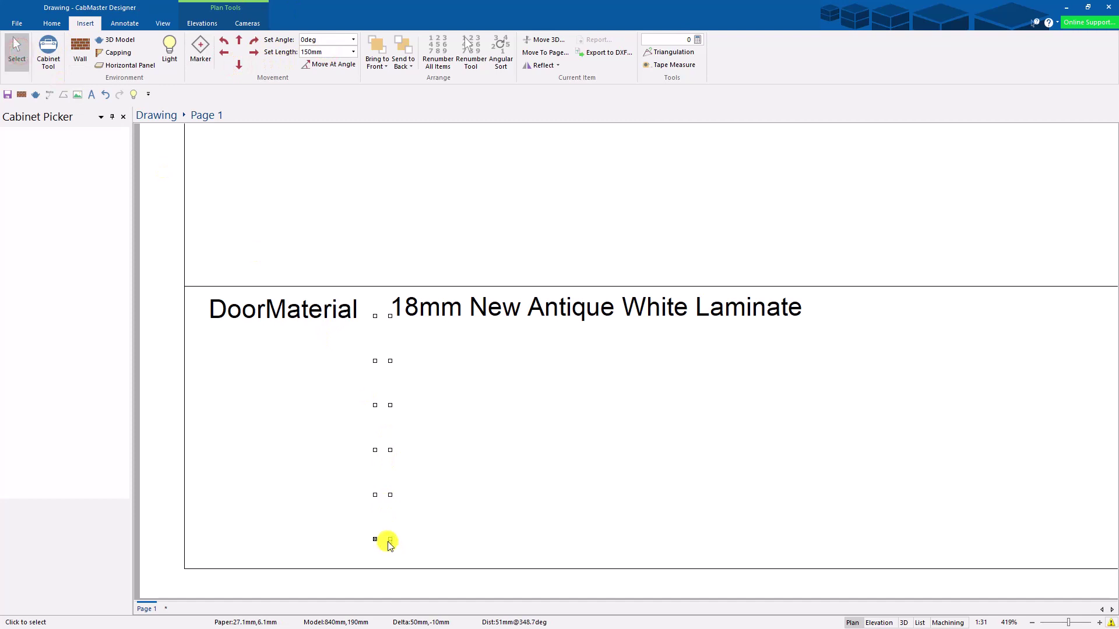
pyautogui.click(388, 541)
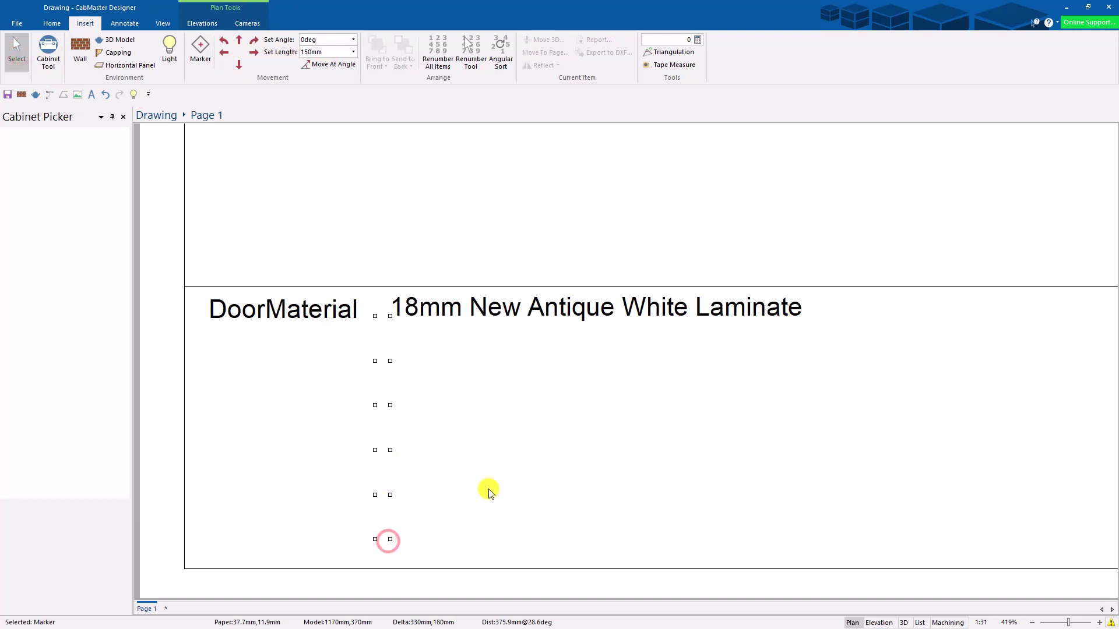
pyautogui.moveTo(302, 325)
pyautogui.mouseDown()
pyautogui.moveTo(294, 313)
pyautogui.moveTo(307, 313)
pyautogui.mouseUp()
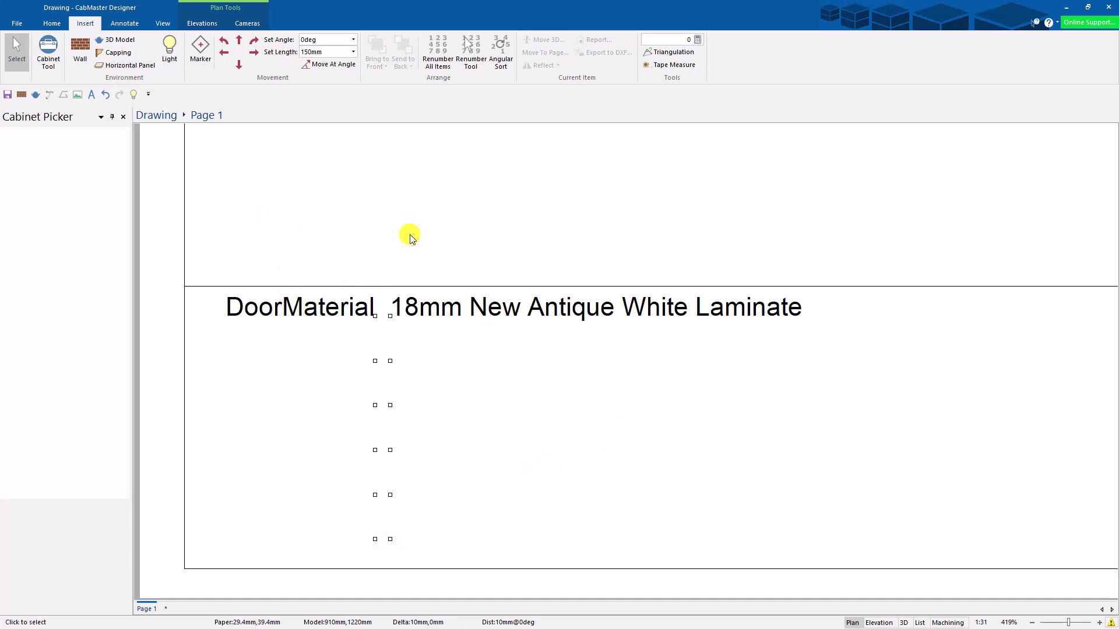
# Step: Copy the DoorMaterial label onto the second marker of the left column
pyautogui.scroll(-4, 303, 235)
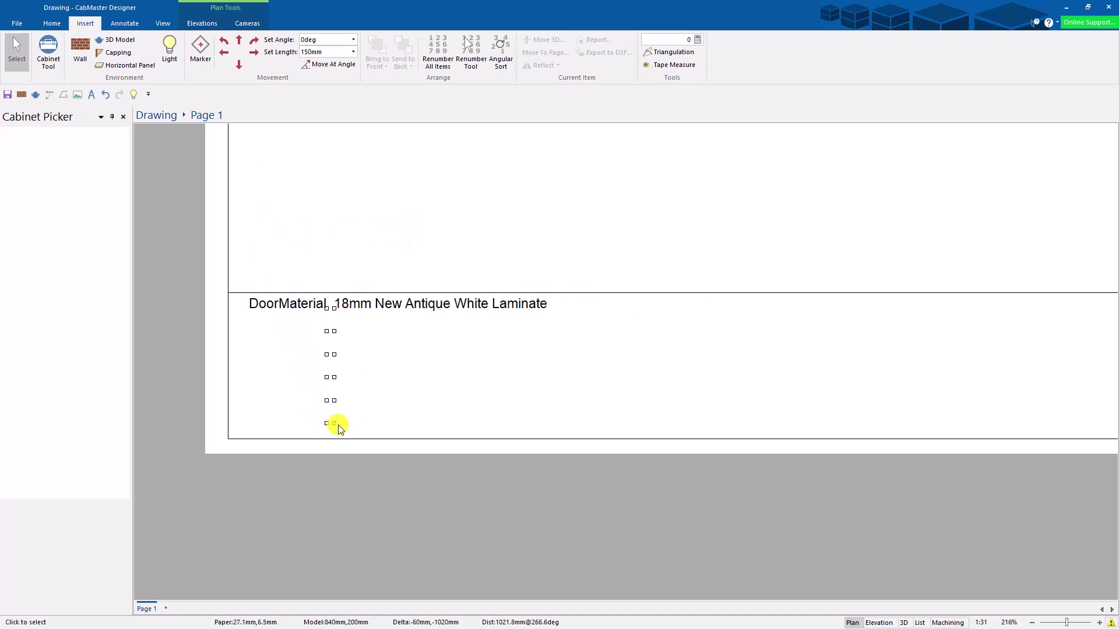
pyautogui.click(308, 305)
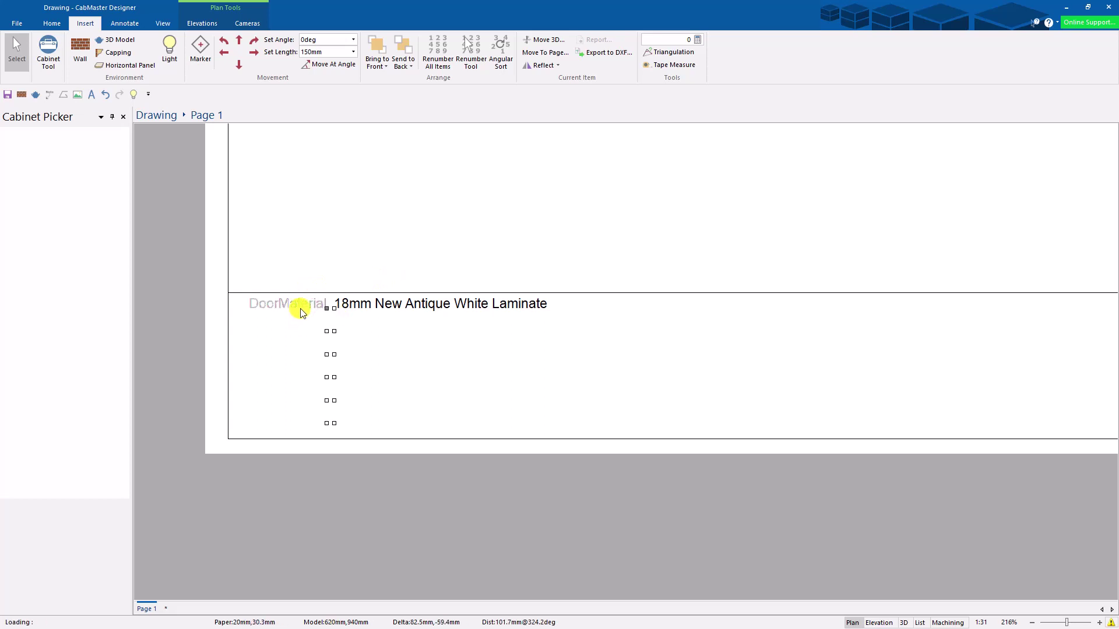
pyautogui.moveTo(299, 308); pyautogui.dragTo(300, 334)
# Step: Change the copied label's text to DoorHandle
pyautogui.doubleClick(295, 325)
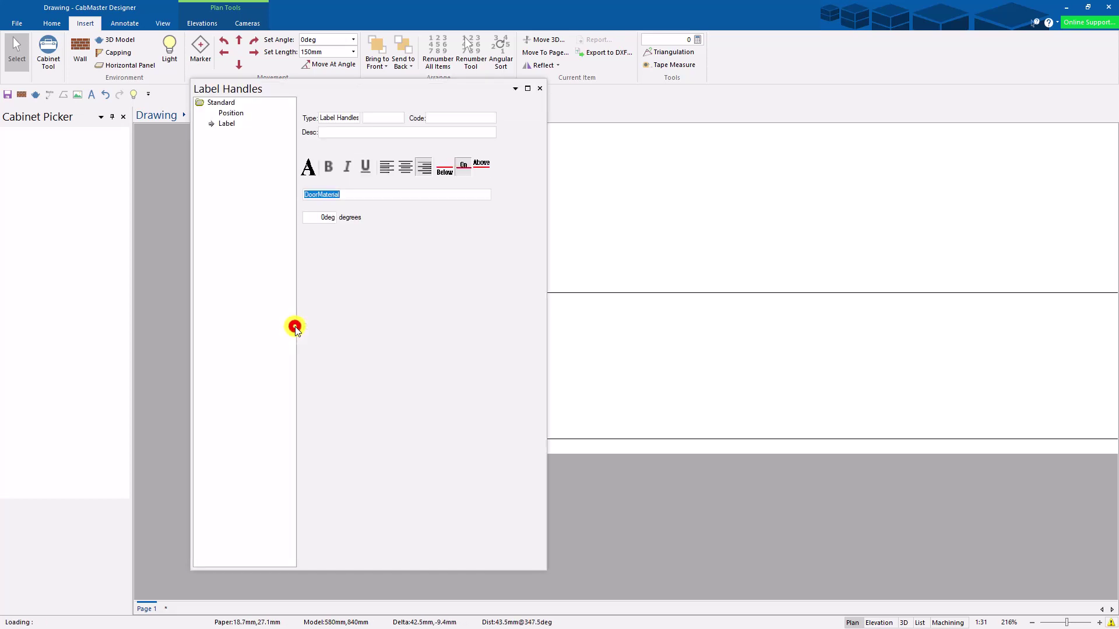
pyautogui.click(317, 197)
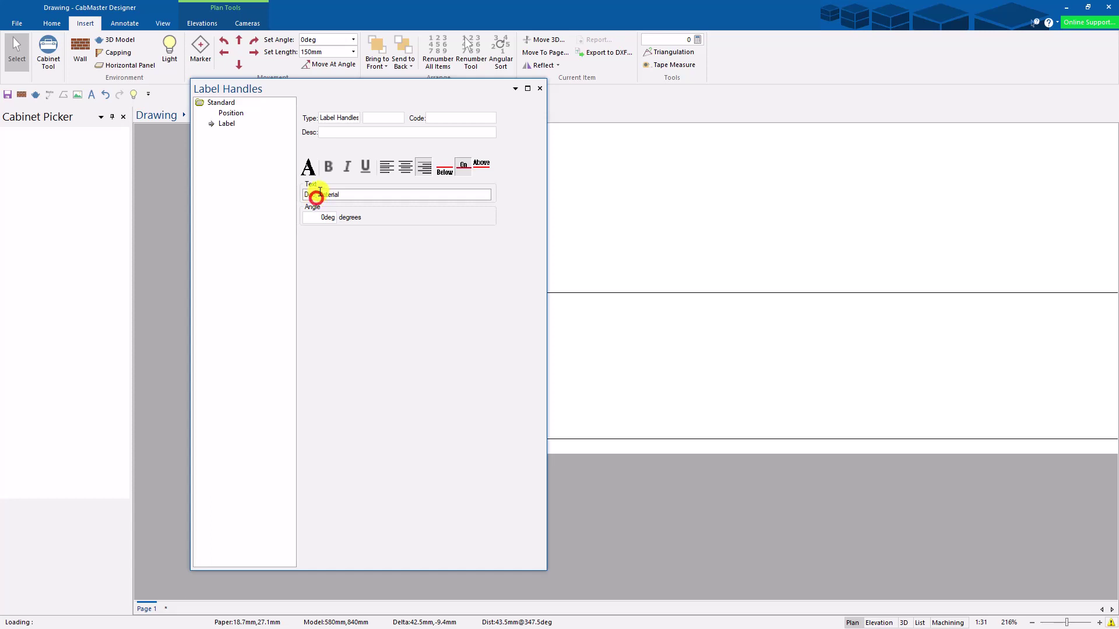
pyautogui.moveTo(320, 194); pyautogui.dragTo(384, 209)
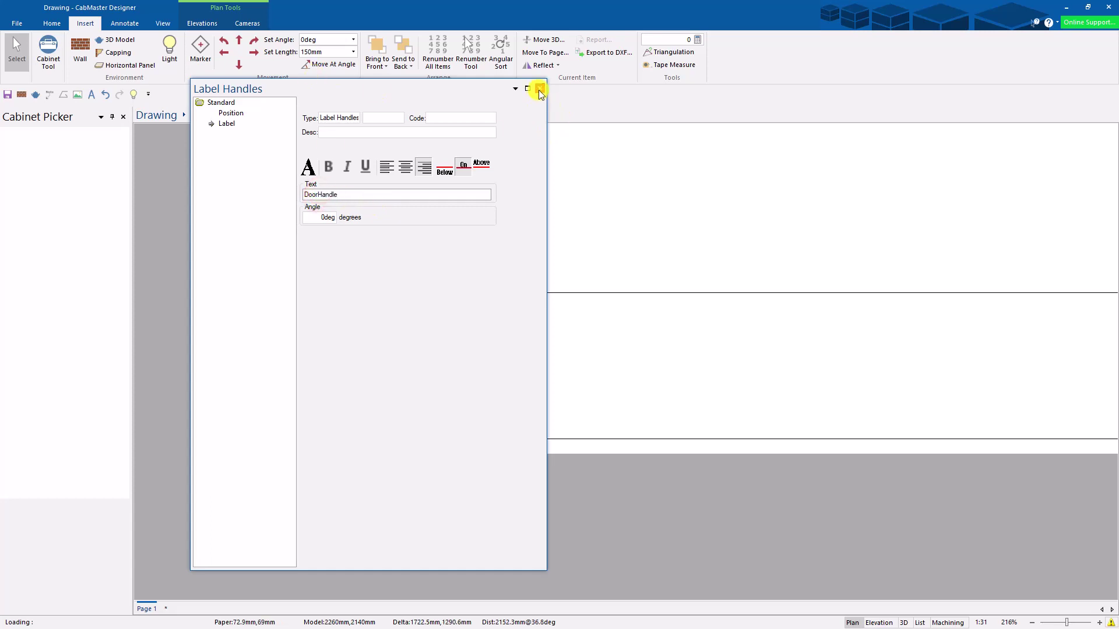
pyautogui.click(540, 89)
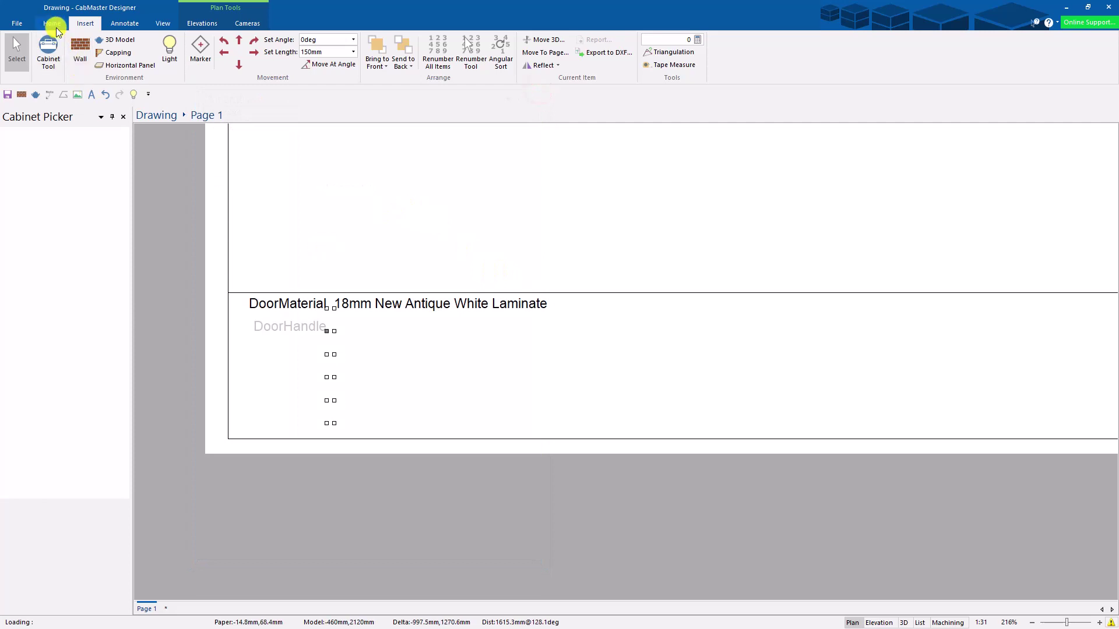
# Step: Load the DoorHandles.qtd label preset and place the handle value label on the right column's second marker, beside DoorHandle
pyautogui.click(119, 22)
pyautogui.click(48, 49)
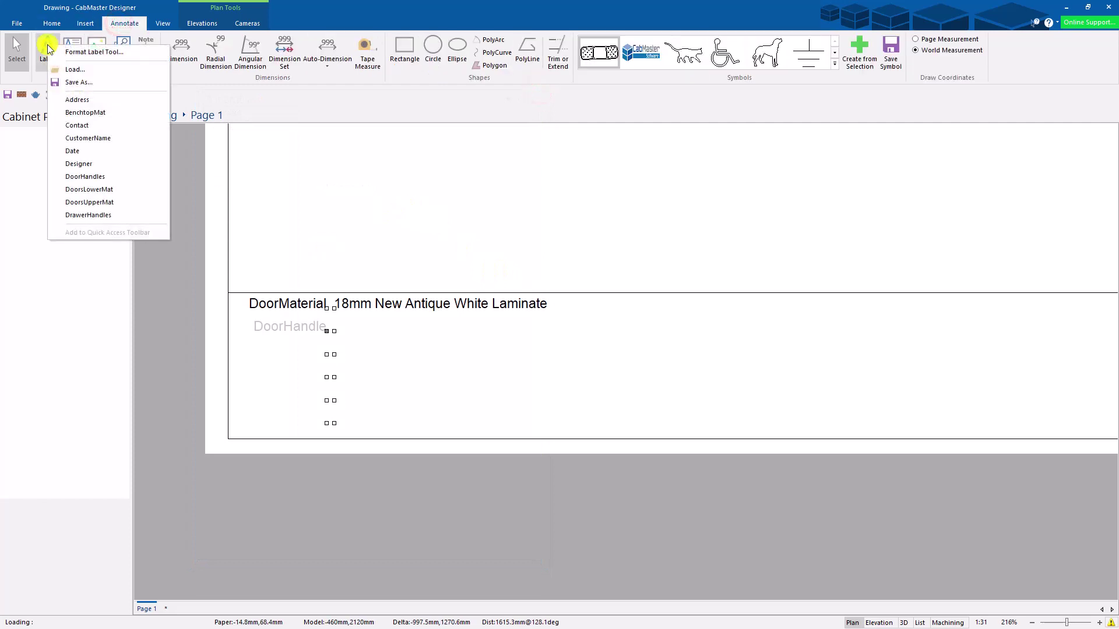
pyautogui.click(80, 70)
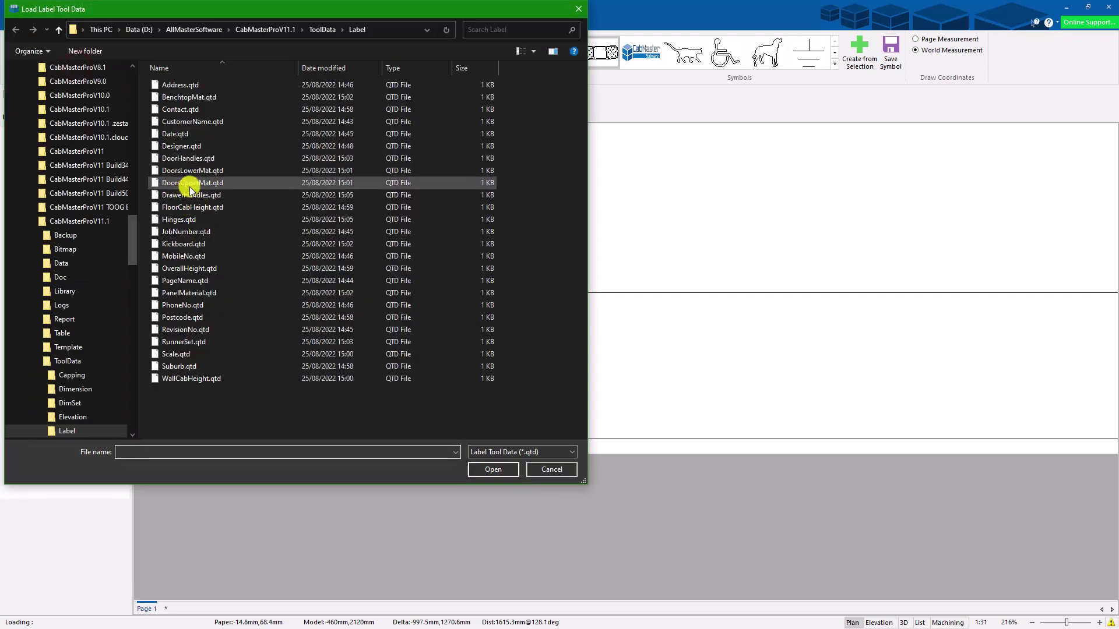
pyautogui.click(193, 161)
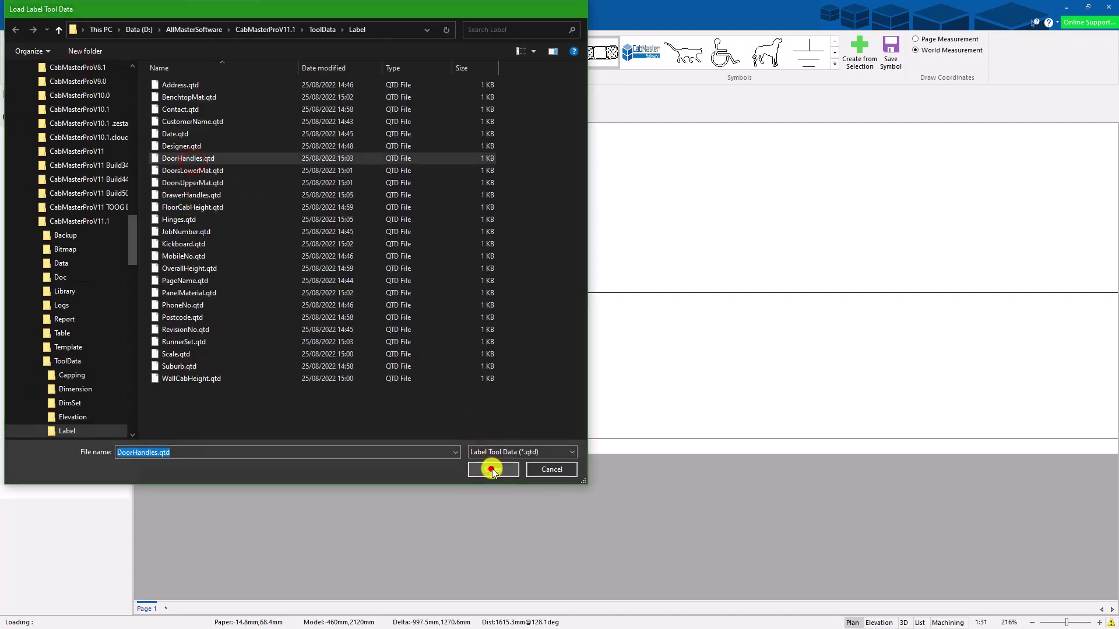
pyautogui.click(491, 468)
pyautogui.click(449, 338)
pyautogui.click(16, 46)
pyautogui.click(381, 226)
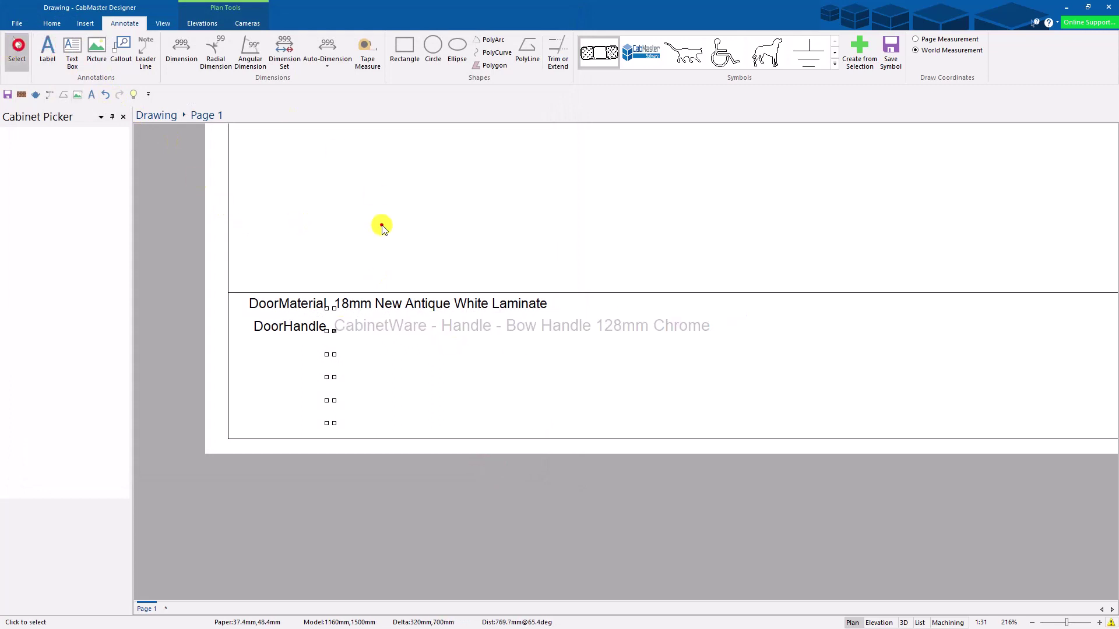
# Step: Save the drawing as a template of type Templates (*.QIT) named NewTest in the CabMasterProV11.1 Template folder
pyautogui.scroll(-4, 377, 232)
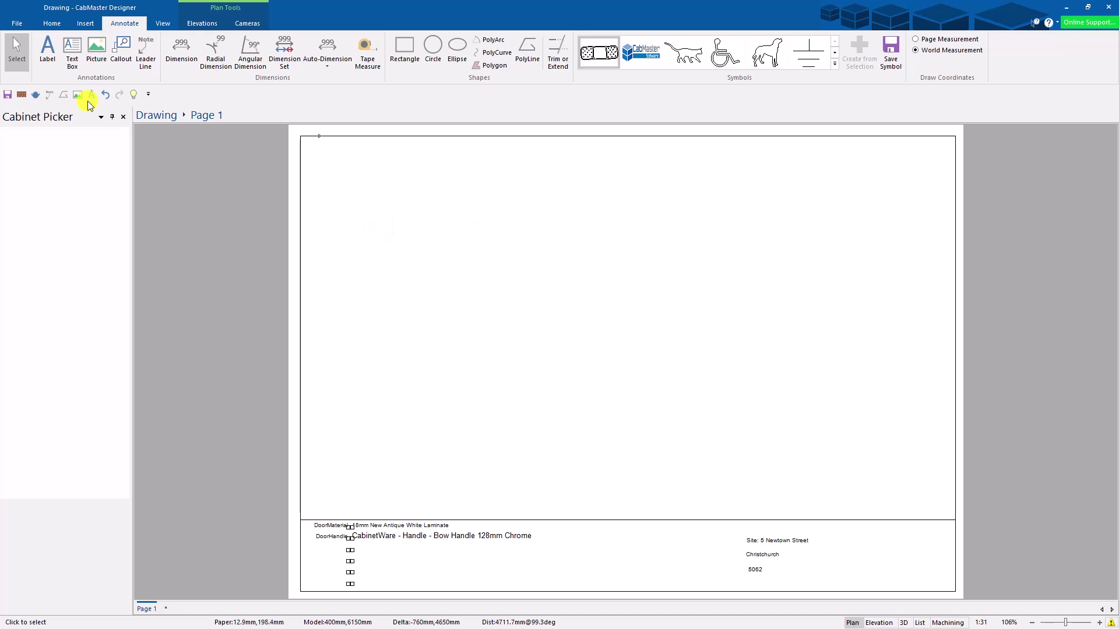
pyautogui.click(17, 23)
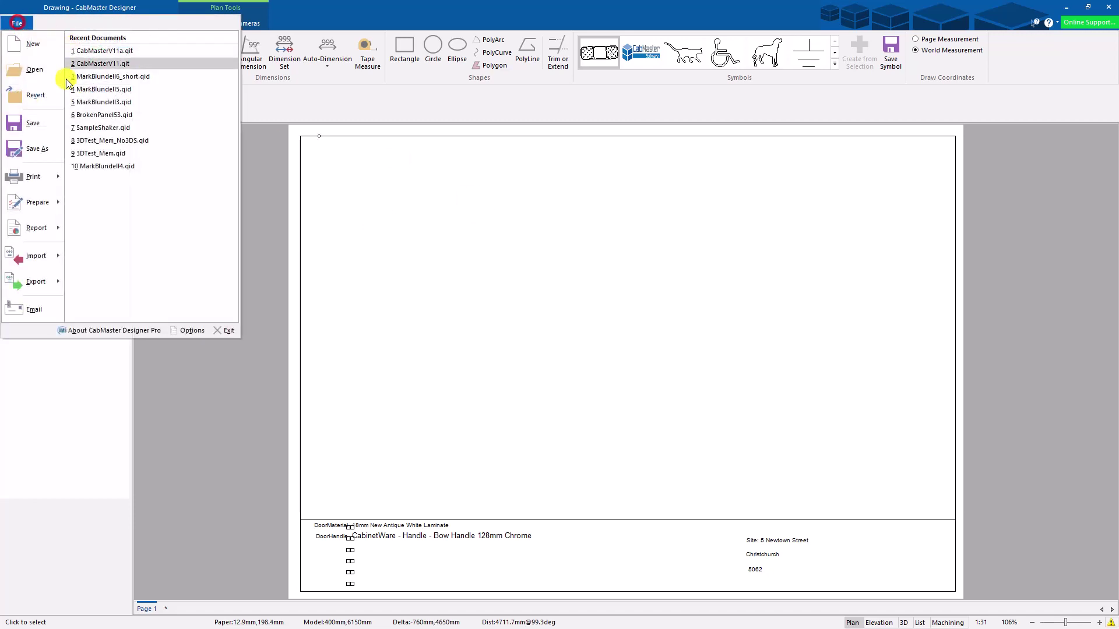
pyautogui.click(36, 148)
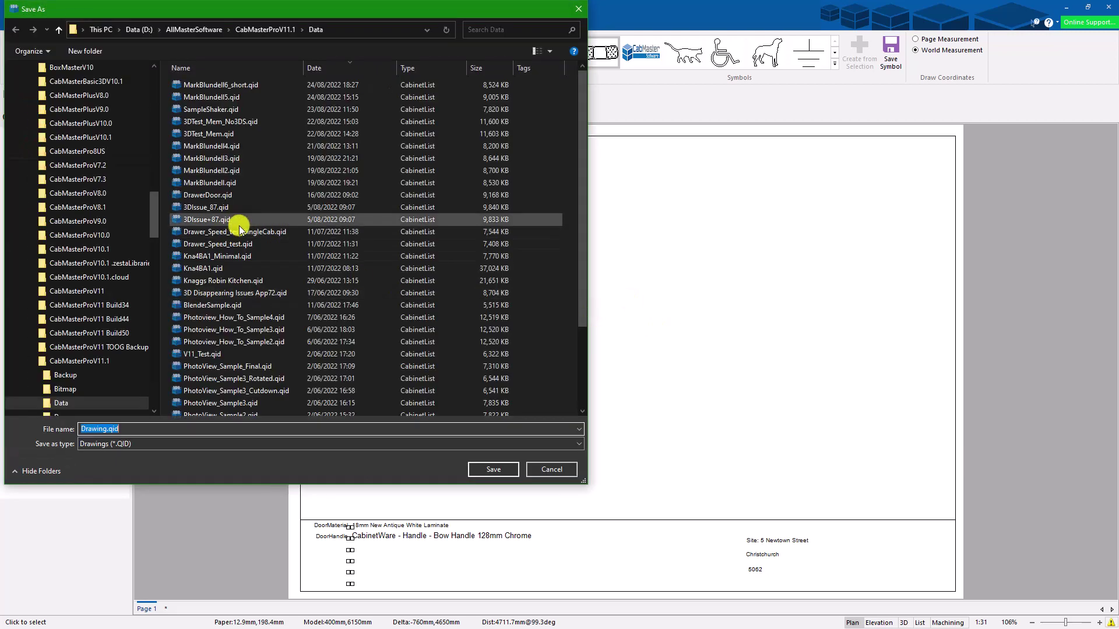
pyautogui.click(145, 443)
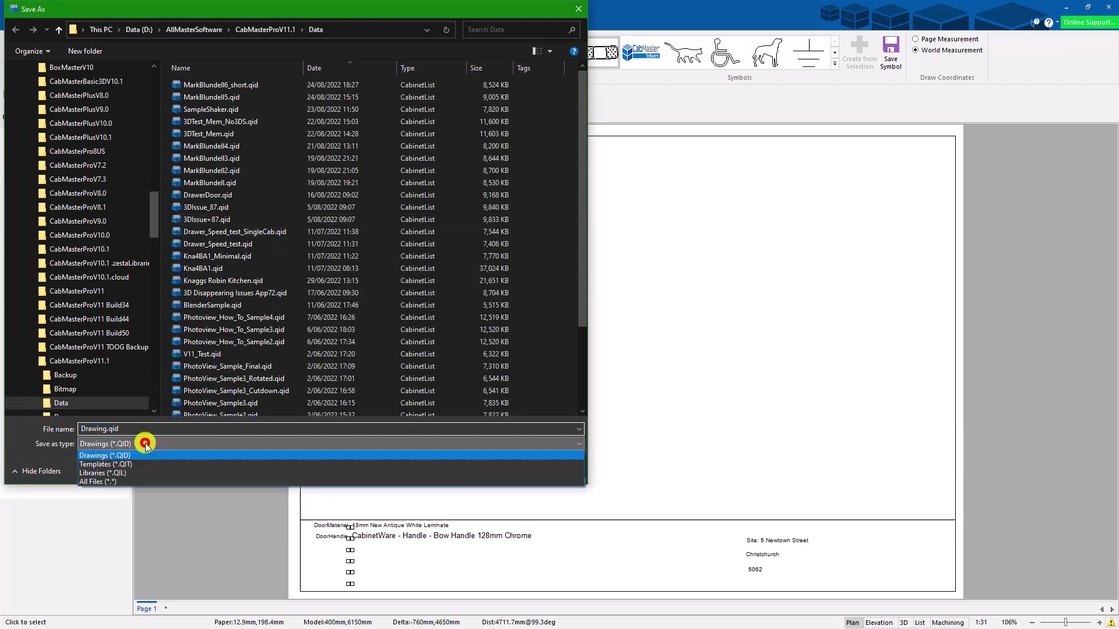
pyautogui.click(121, 465)
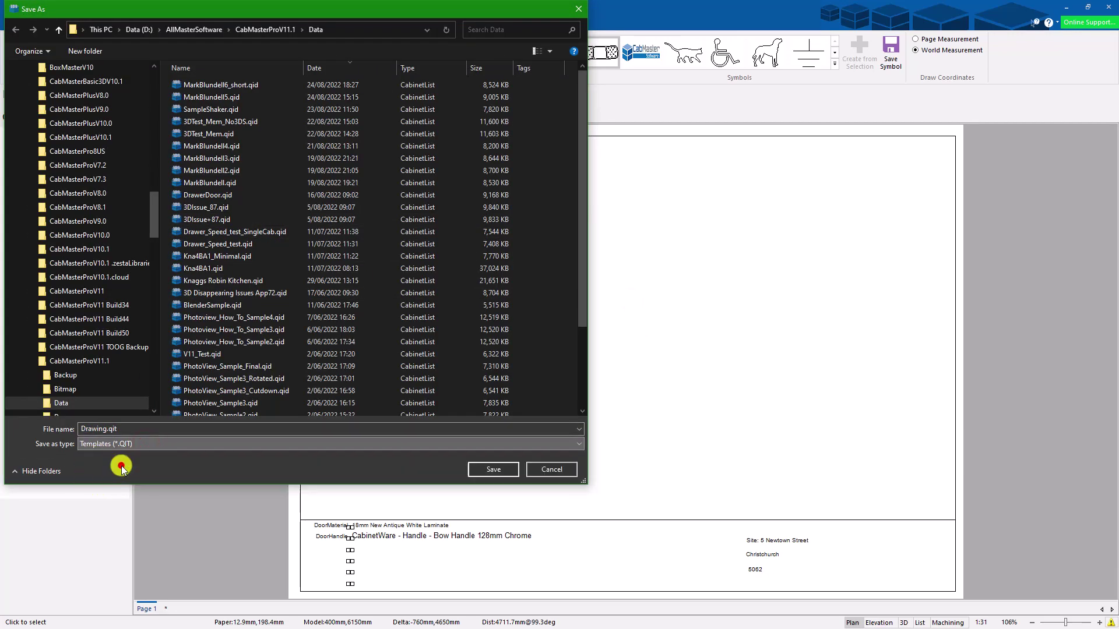
pyautogui.click(269, 29)
pyautogui.doubleClick(207, 186)
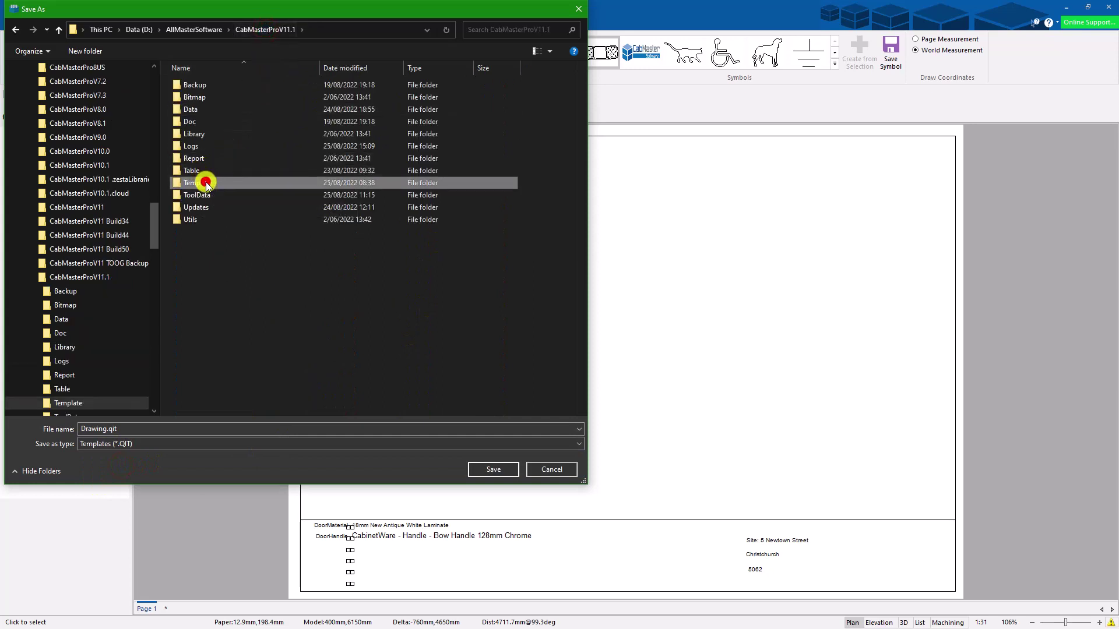
pyautogui.doubleClick(127, 429)
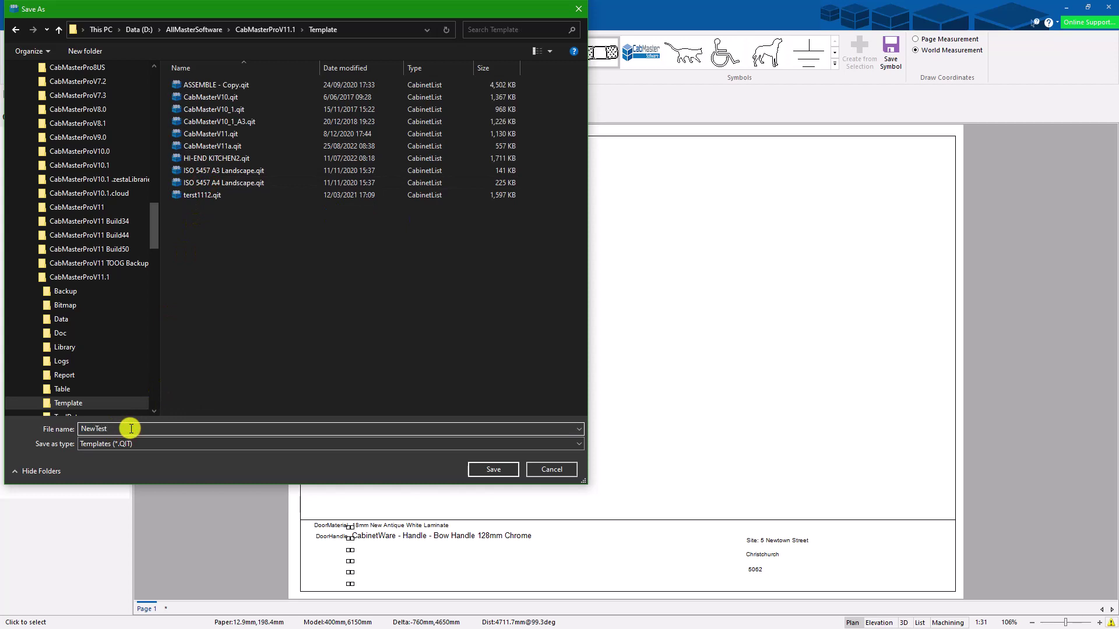
pyautogui.click(496, 469)
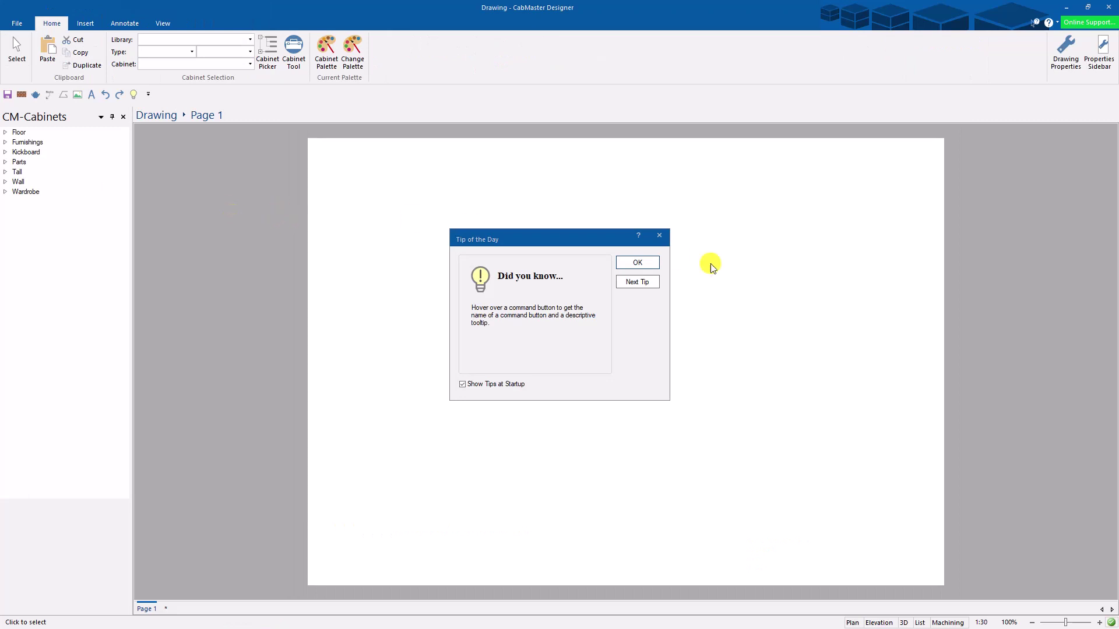
# Step: Dismiss the startup tip and create the new drawing from the NewTest template, keeping the drawing properties for same-named properties
pyautogui.click(637, 265)
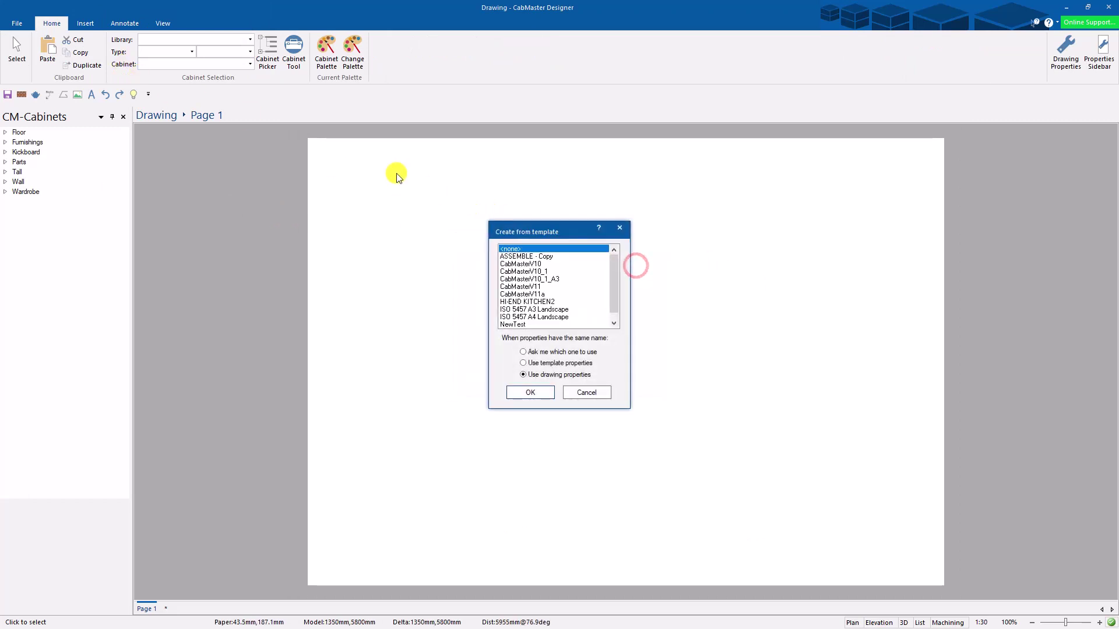
pyautogui.moveTo(611, 272); pyautogui.dragTo(606, 299)
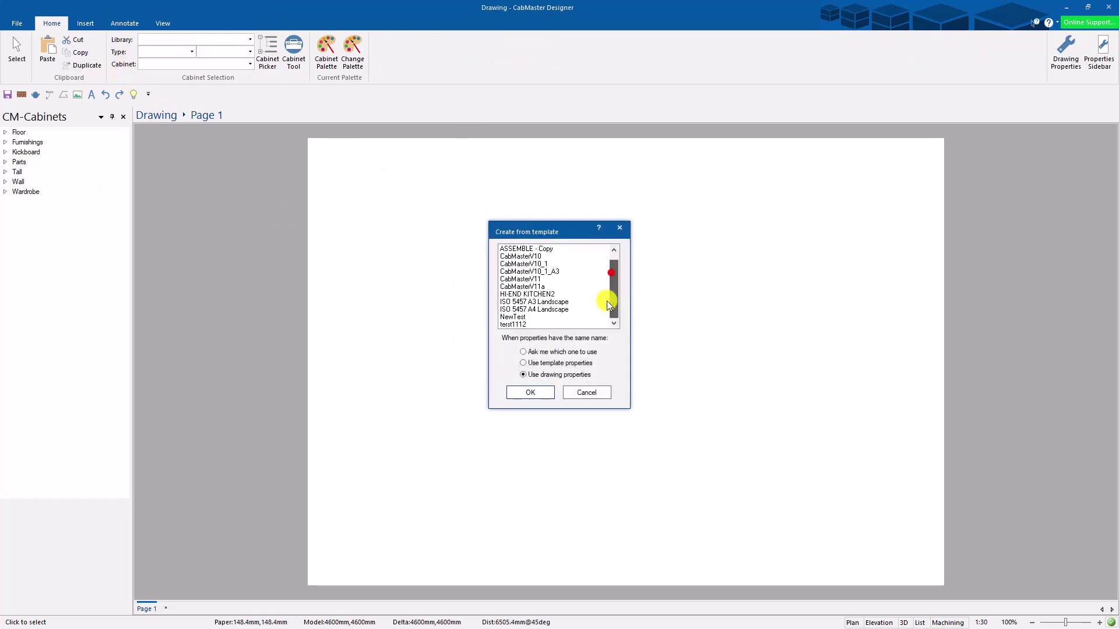
pyautogui.click(515, 318)
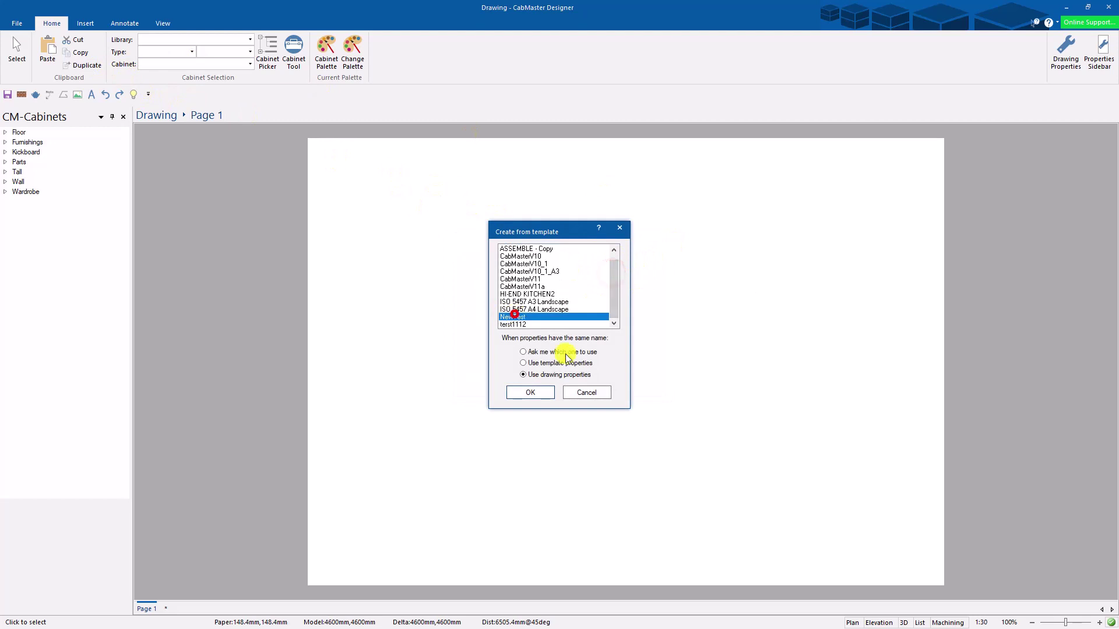
pyautogui.click(535, 394)
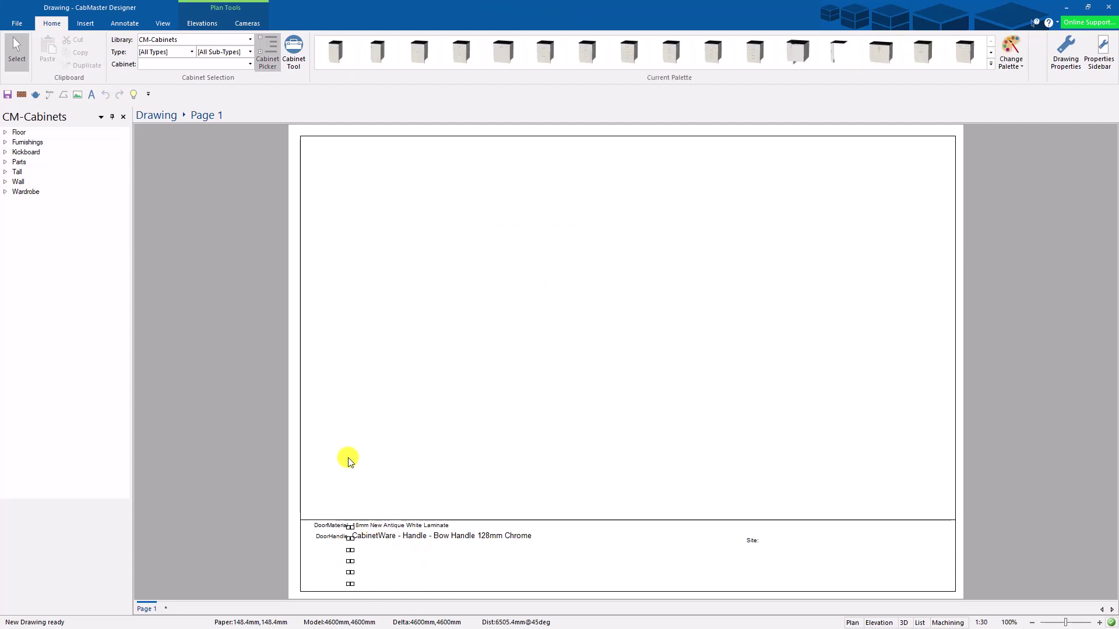
# Step: Choose an existing client account in the drawing's job setup and apply its account information
pyautogui.doubleClick(482, 91)
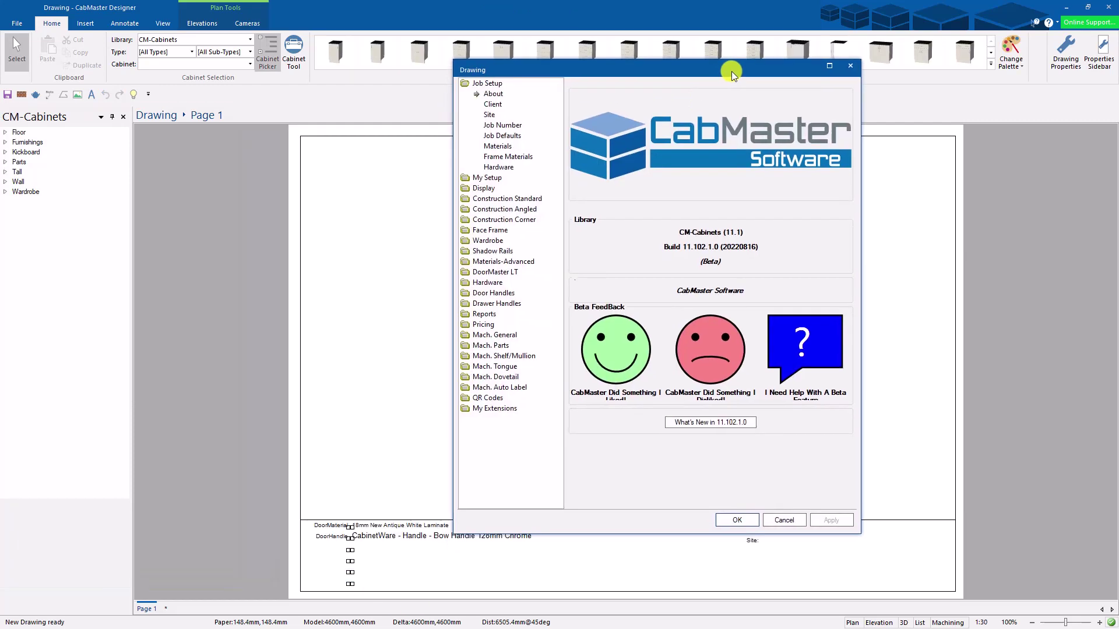
pyautogui.click(493, 100)
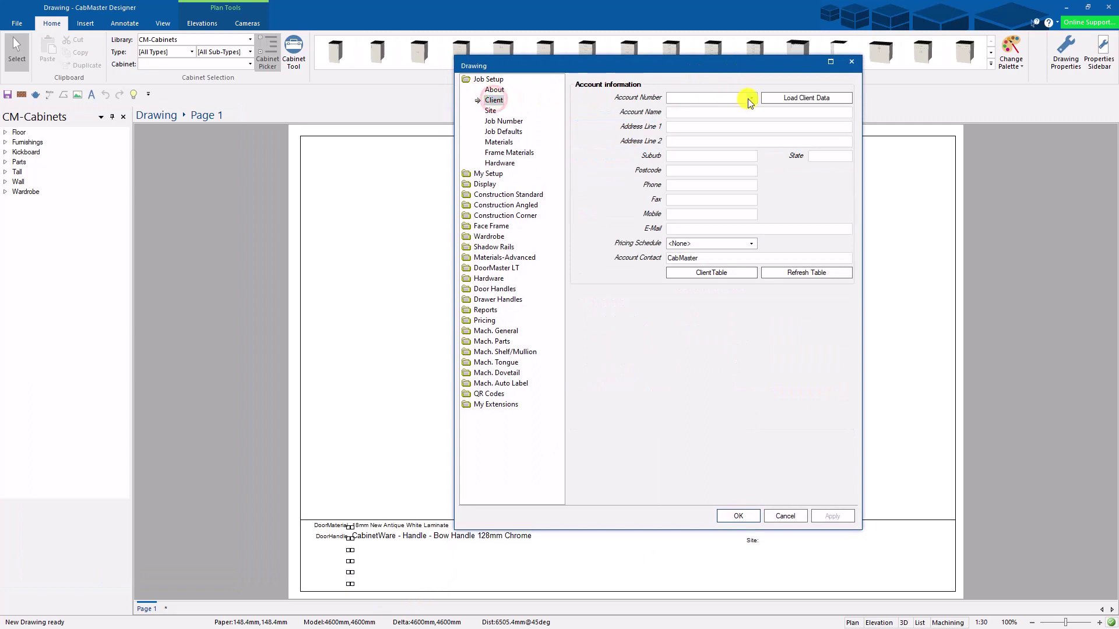
pyautogui.click(750, 98)
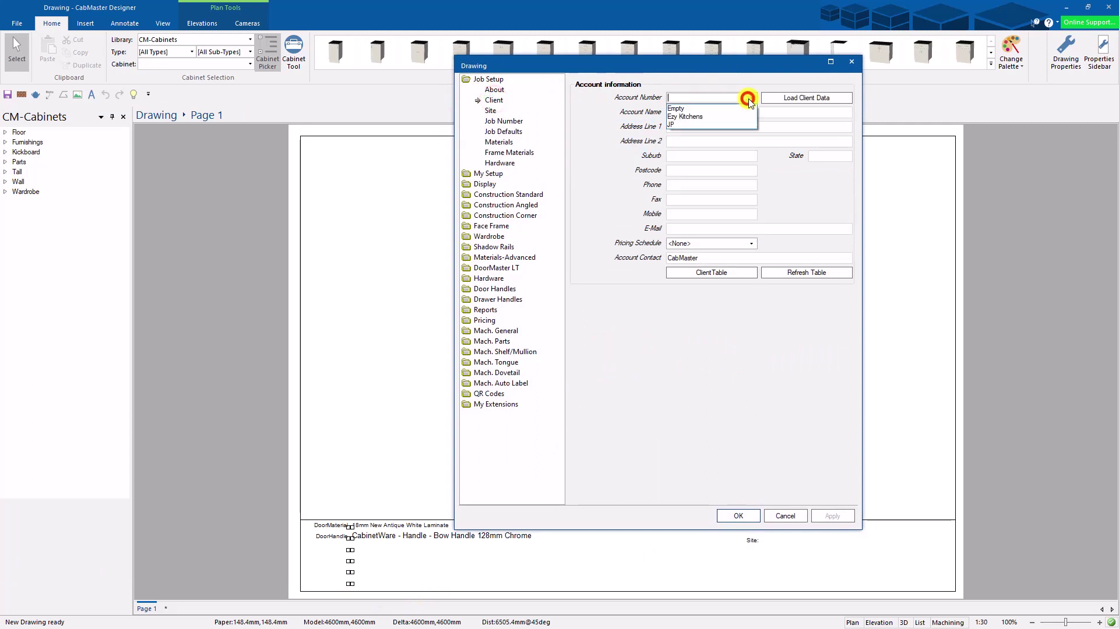
pyautogui.click(706, 124)
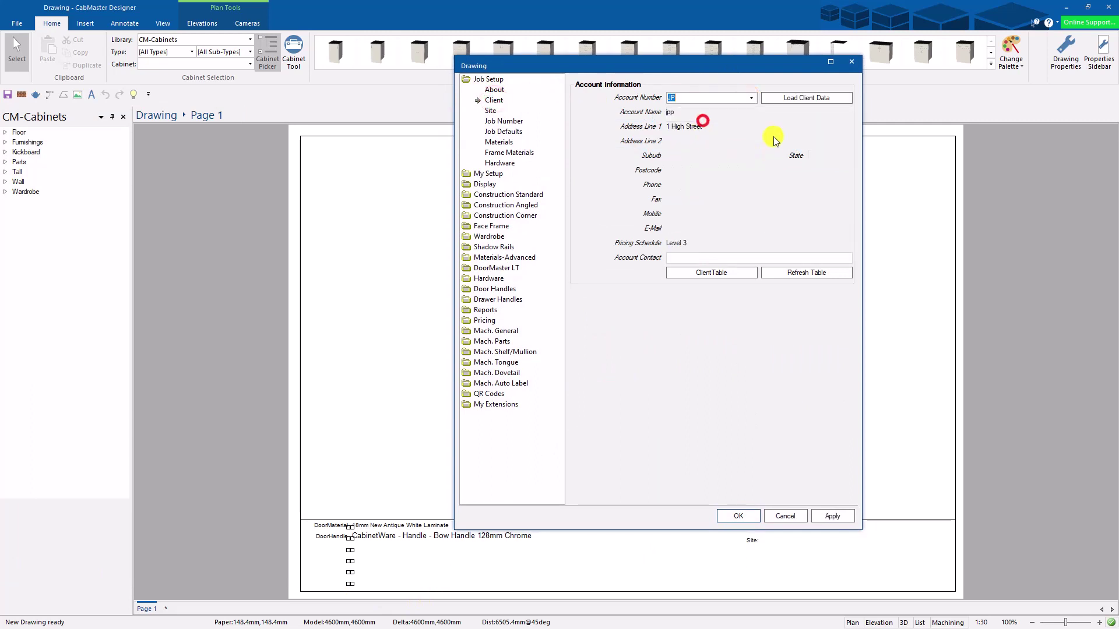
pyautogui.click(835, 517)
pyautogui.click(740, 517)
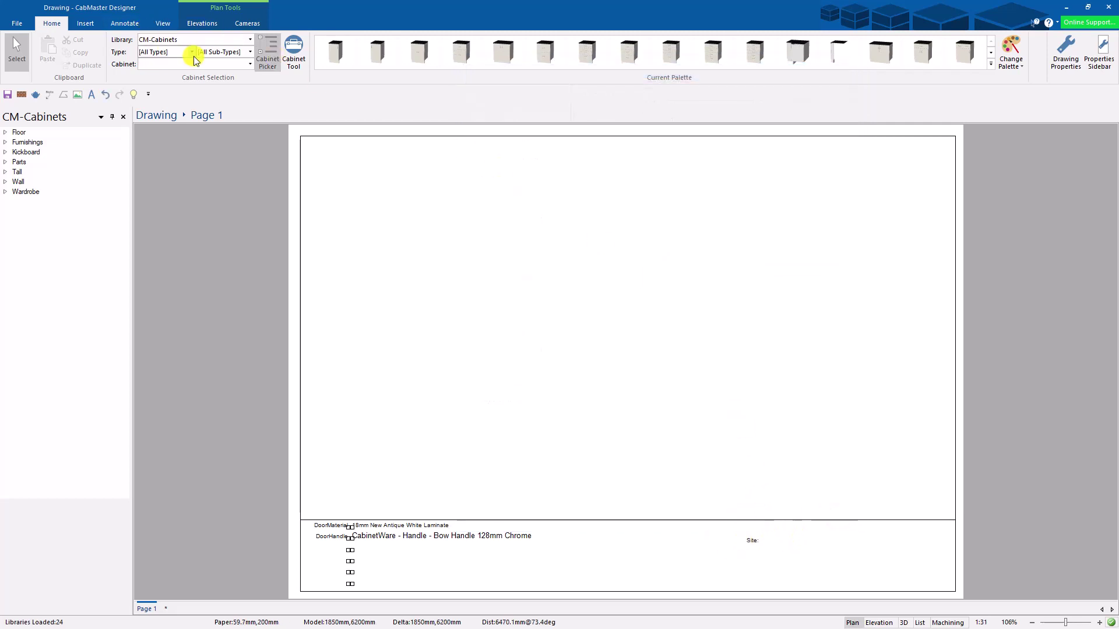
# Step: Set the floor door material to 18mm Olympia Red Laminate in the drawing properties and apply it
pyautogui.click(1063, 53)
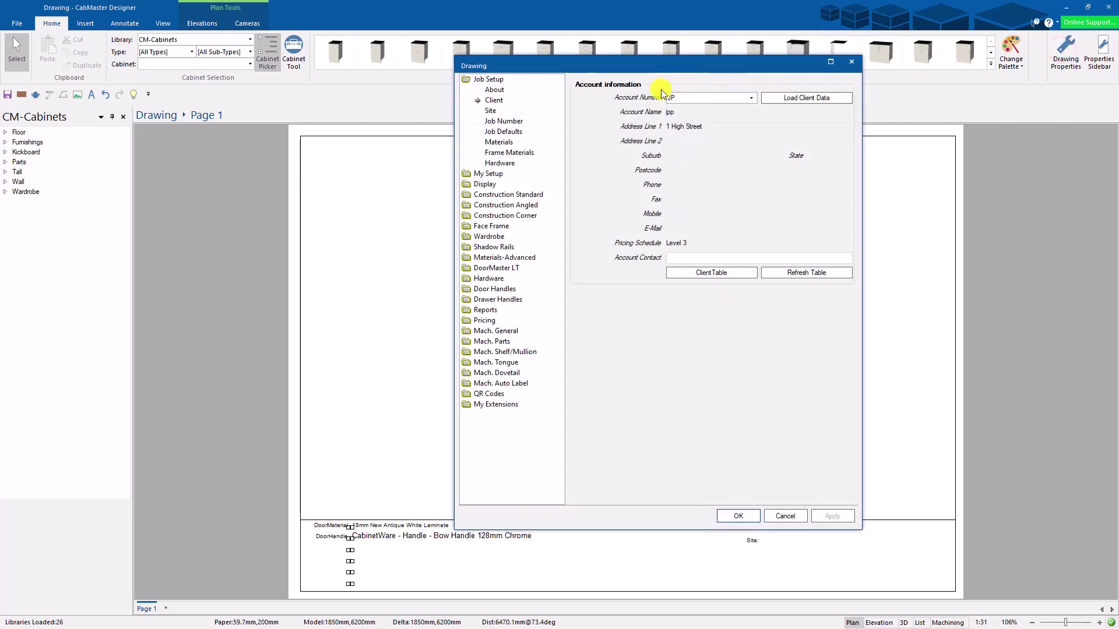
pyautogui.click(498, 143)
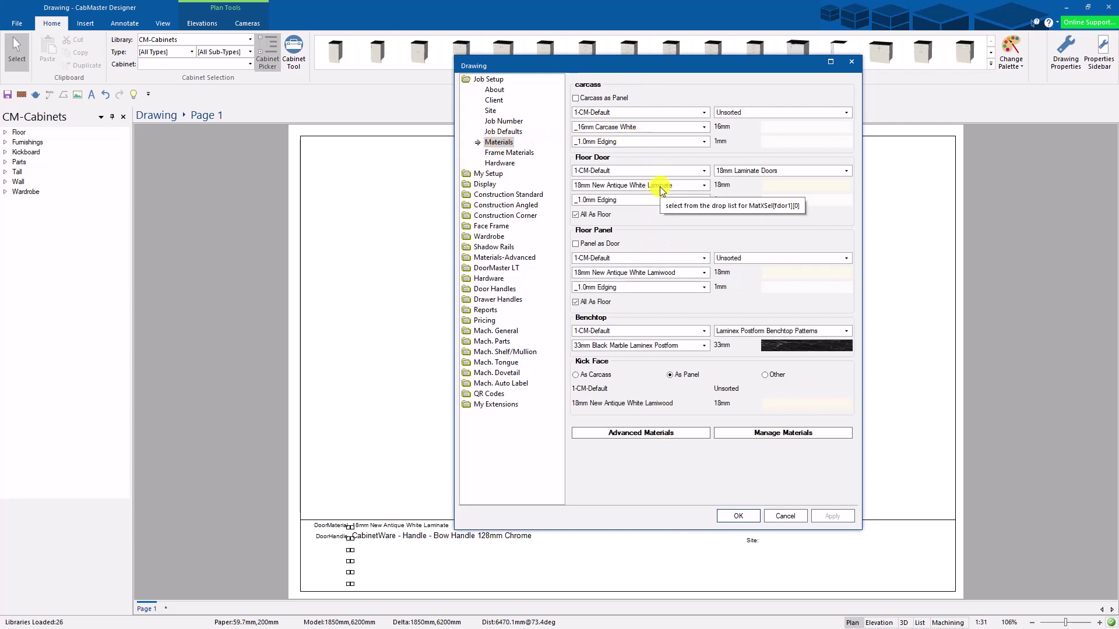
pyautogui.click(633, 186)
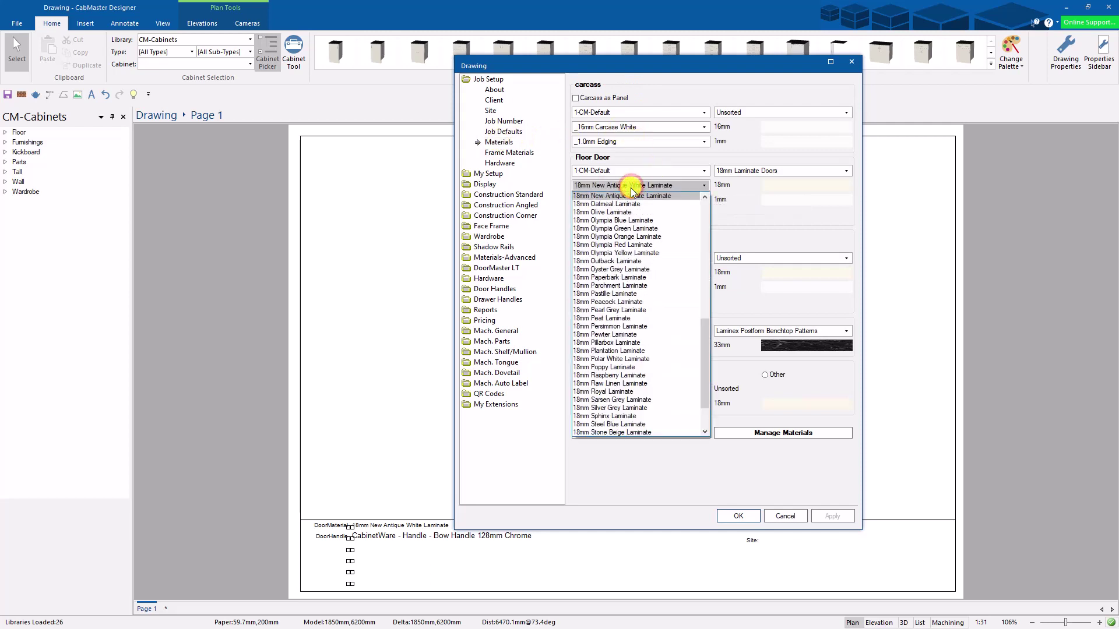
pyautogui.click(623, 245)
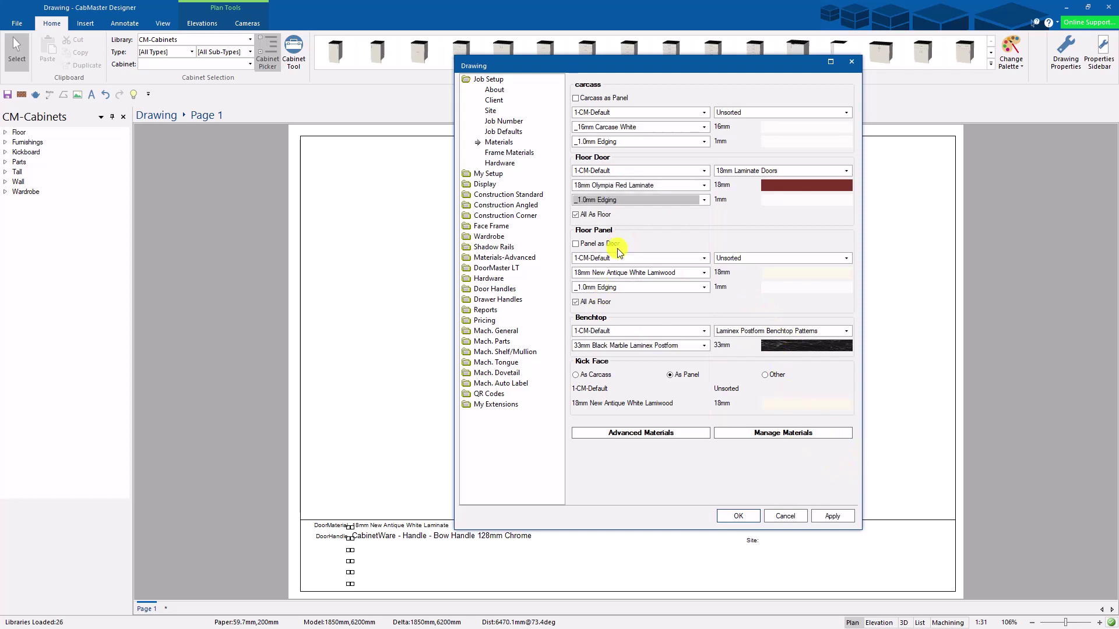
pyautogui.click(825, 516)
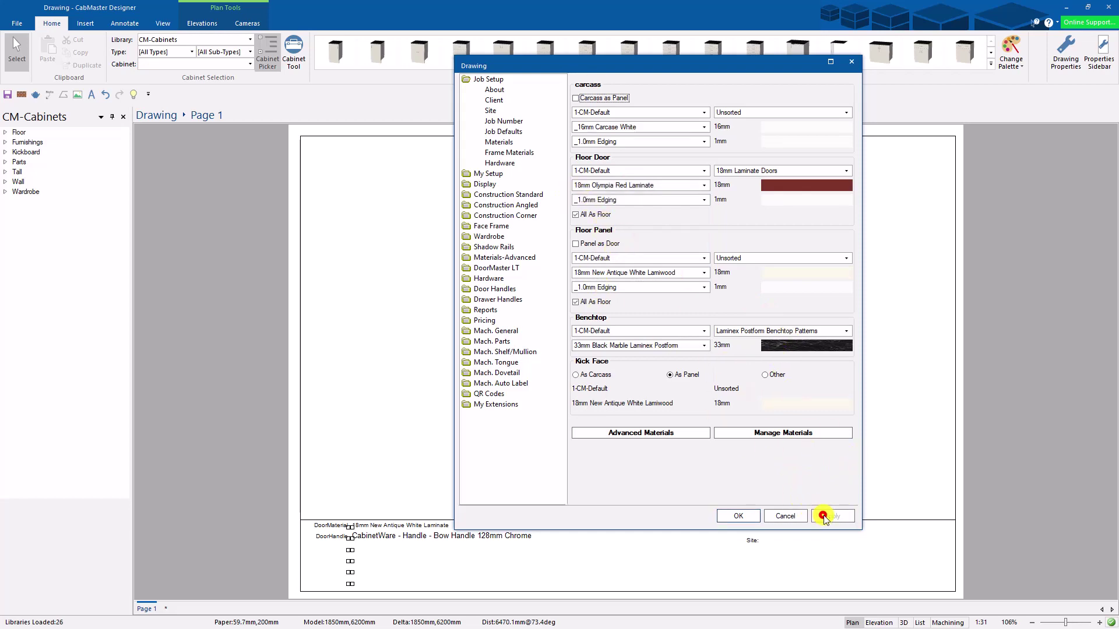
pyautogui.click(737, 516)
pyautogui.scroll(5, 379, 535)
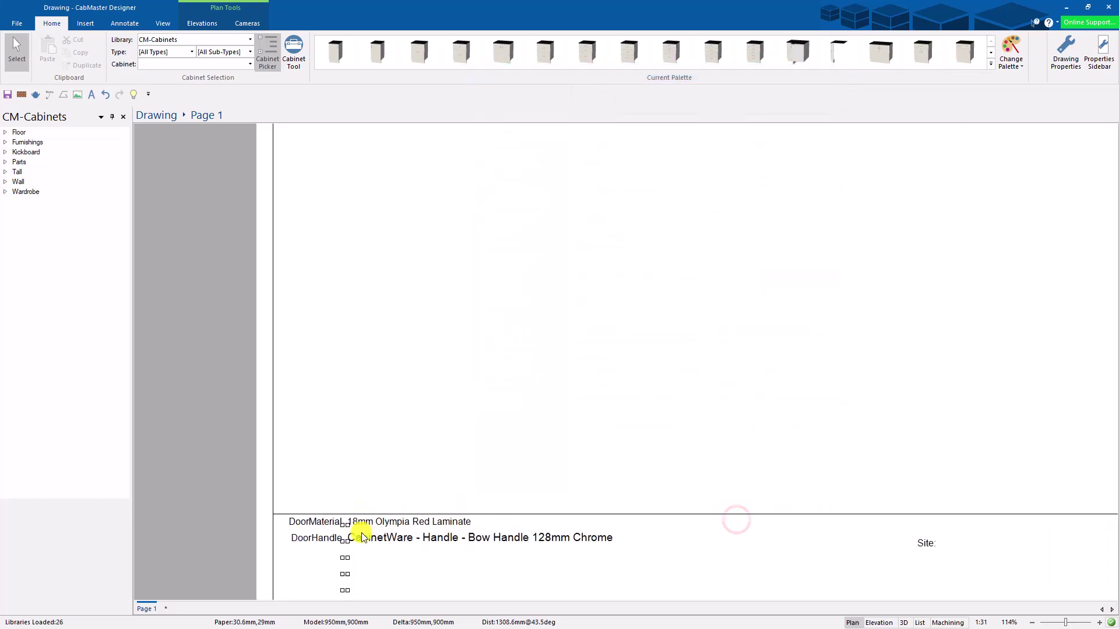
# Step: Set the door handle to Cross Bar Handle 416mm and the drawer handle to D Square Half Round 23mm Width, and apply the hardware changes
pyautogui.click(1066, 56)
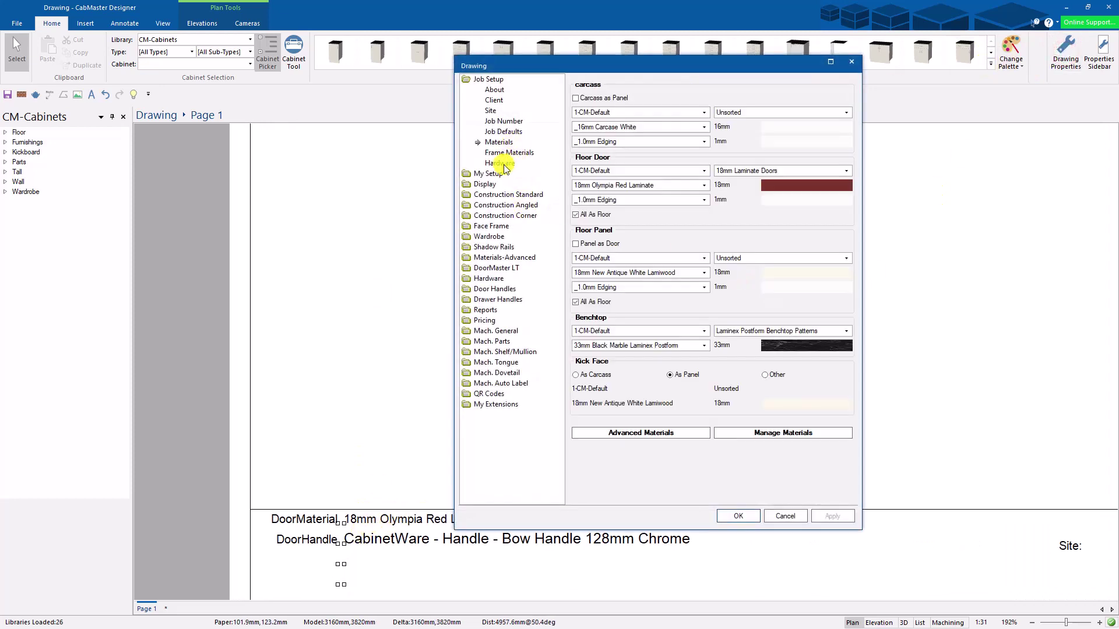
pyautogui.click(500, 163)
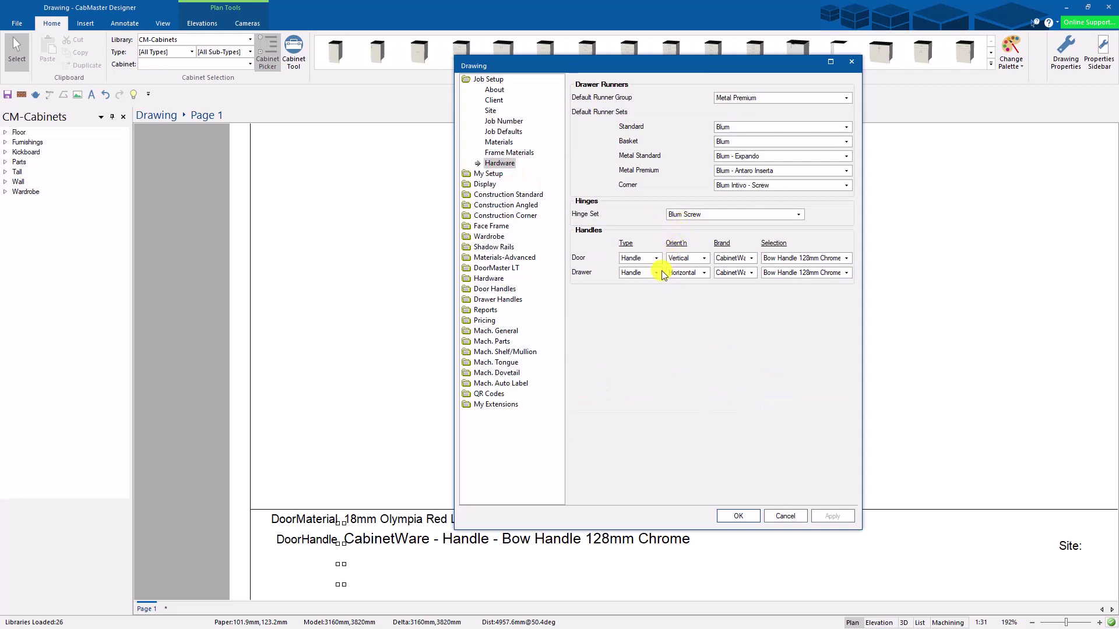
pyautogui.click(787, 260)
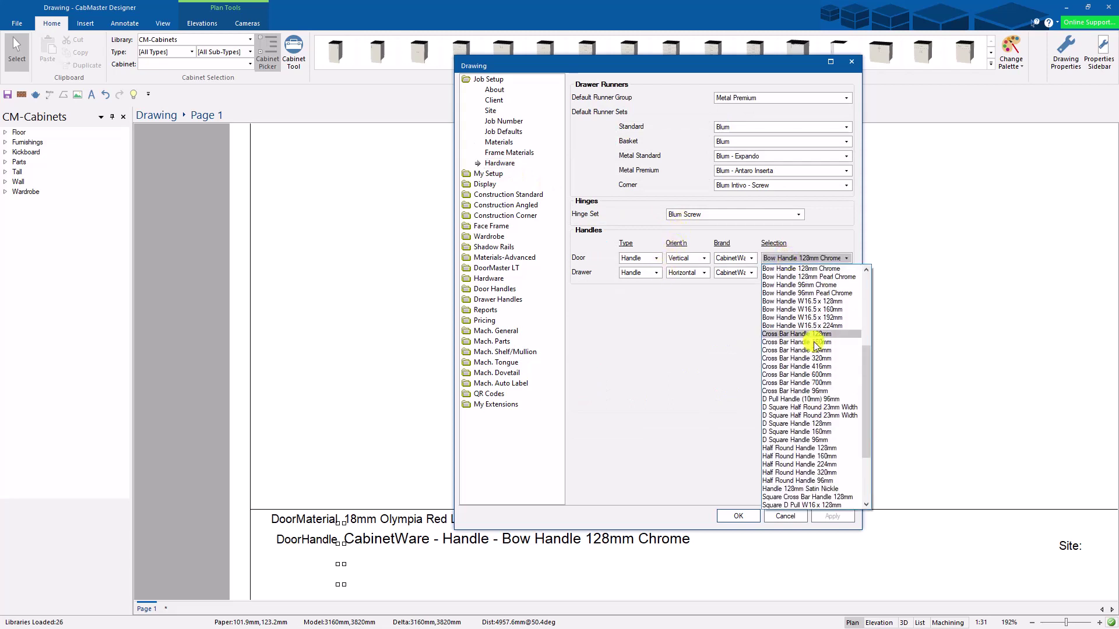
pyautogui.click(803, 369)
pyautogui.click(779, 273)
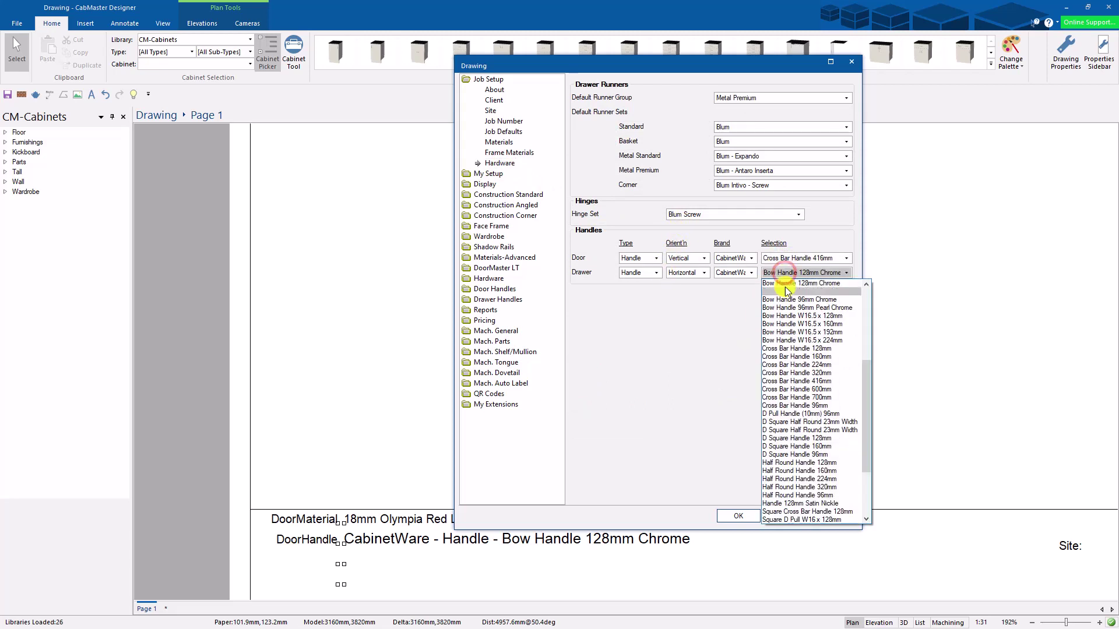
pyautogui.click(779, 422)
pyautogui.click(830, 517)
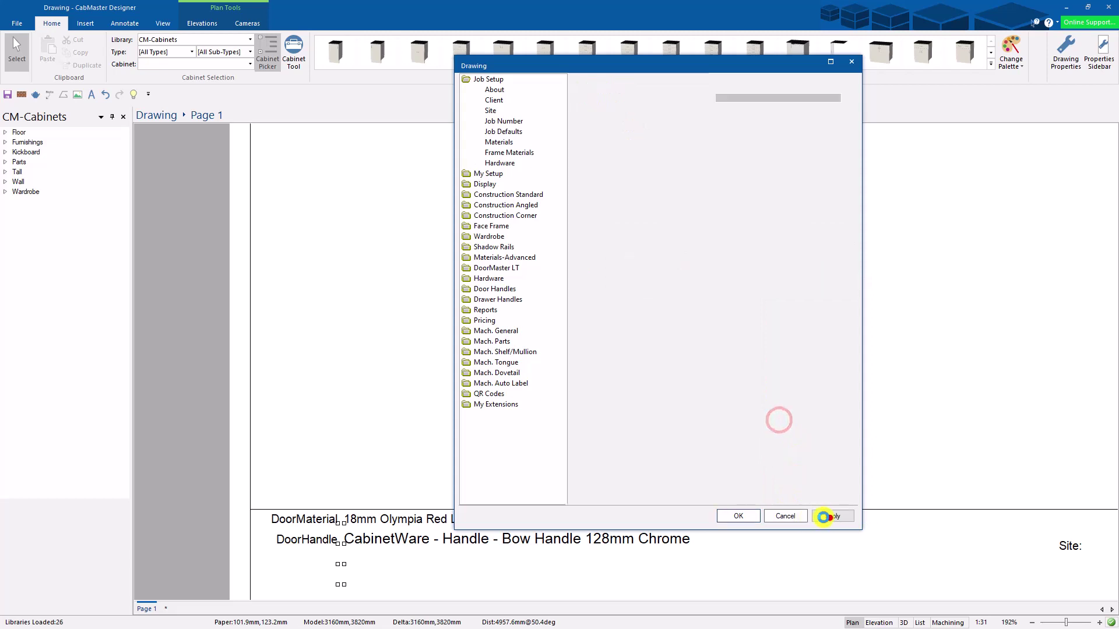
pyautogui.click(735, 517)
pyautogui.scroll(-4, 472, 437)
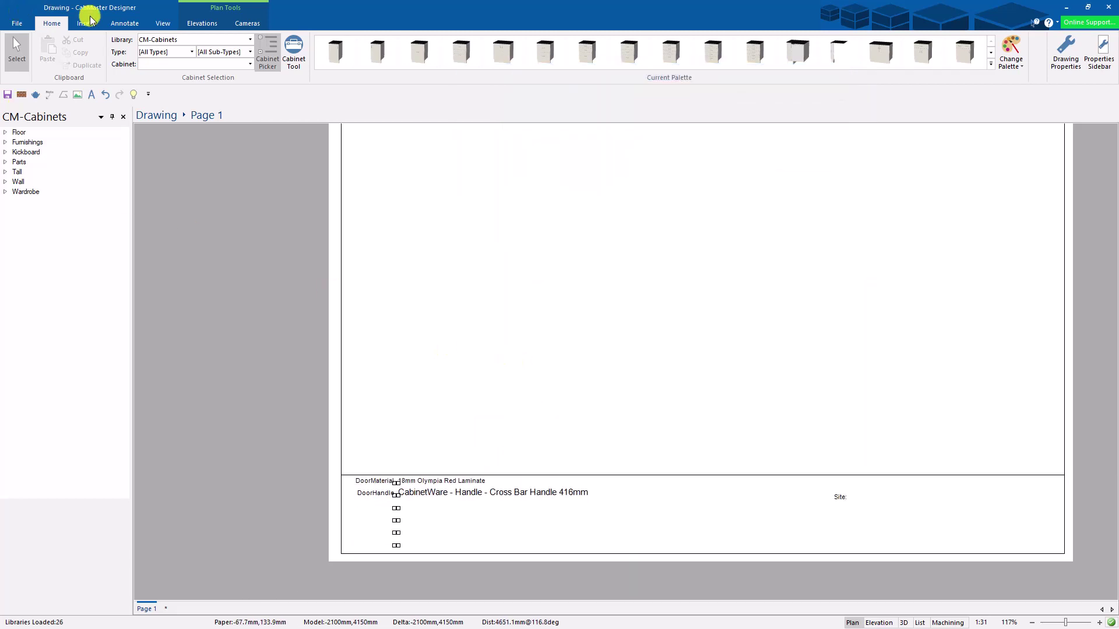
pyautogui.click(111, 23)
pyautogui.click(45, 53)
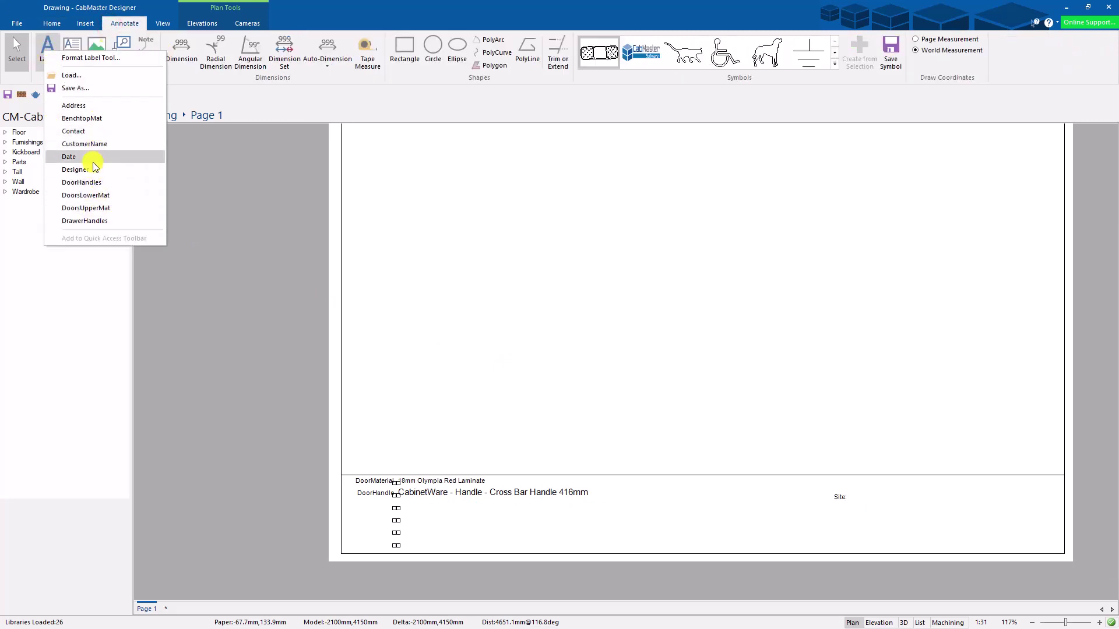
pyautogui.click(527, 276)
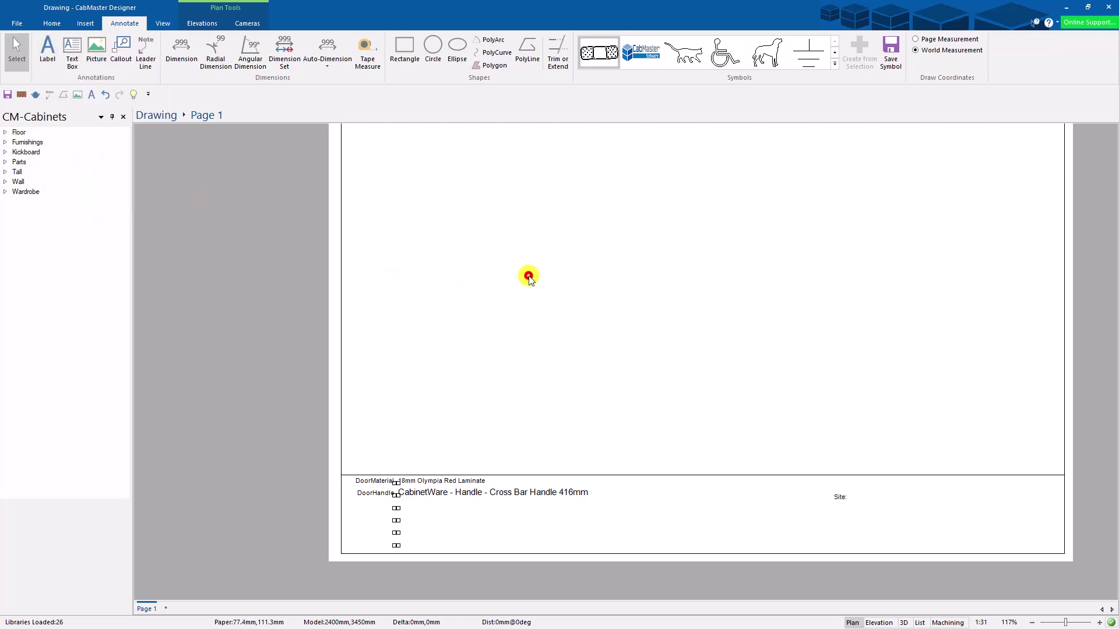
pyautogui.scroll(-1, 530, 276)
# Step: Set the drawing's cabinet library to <none>
pyautogui.click(52, 24)
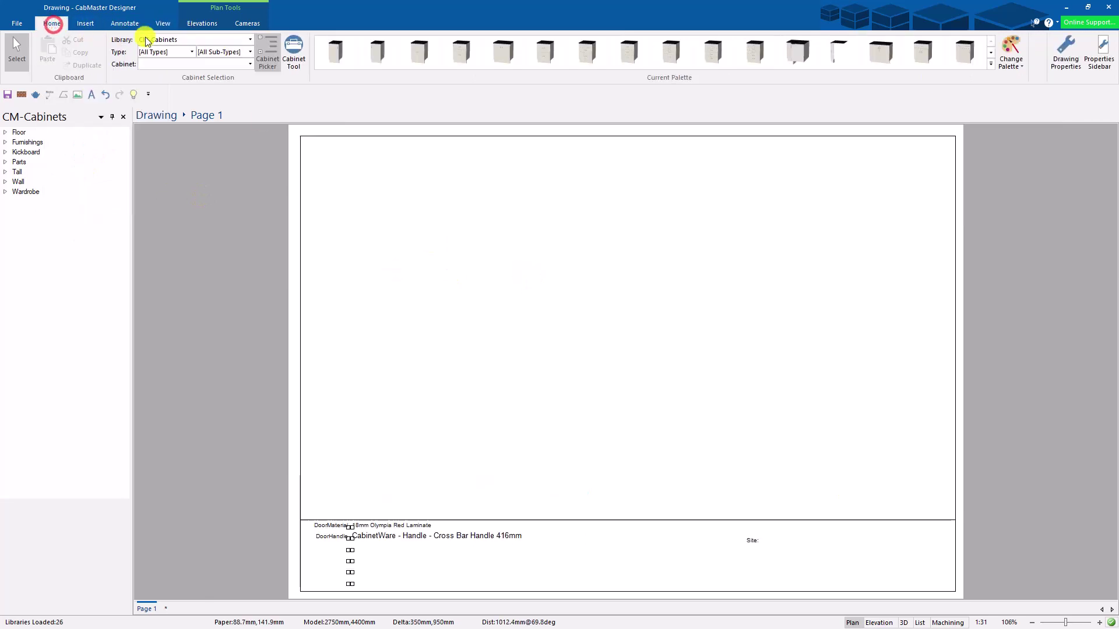
pyautogui.click(175, 42)
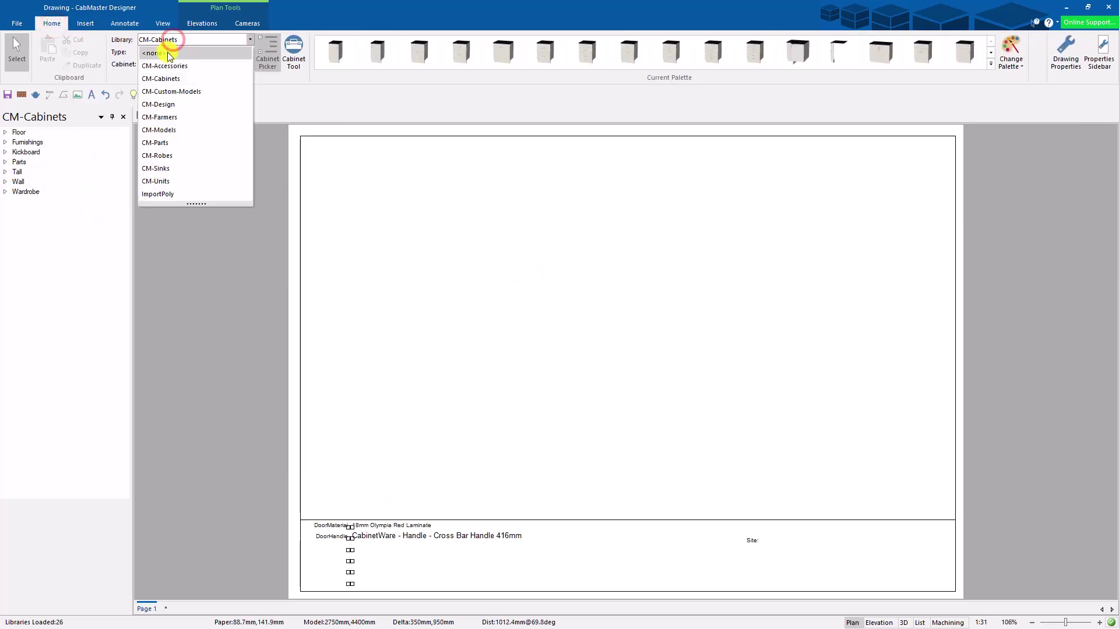
pyautogui.click(166, 52)
pyautogui.click(228, 39)
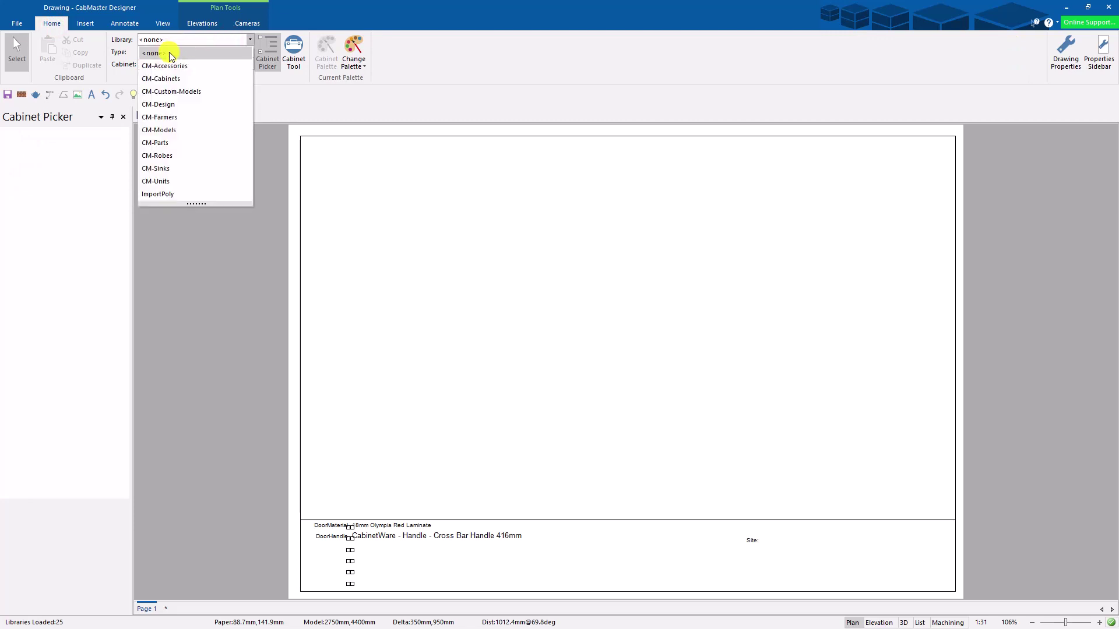
pyautogui.click(18, 24)
pyautogui.click(142, 330)
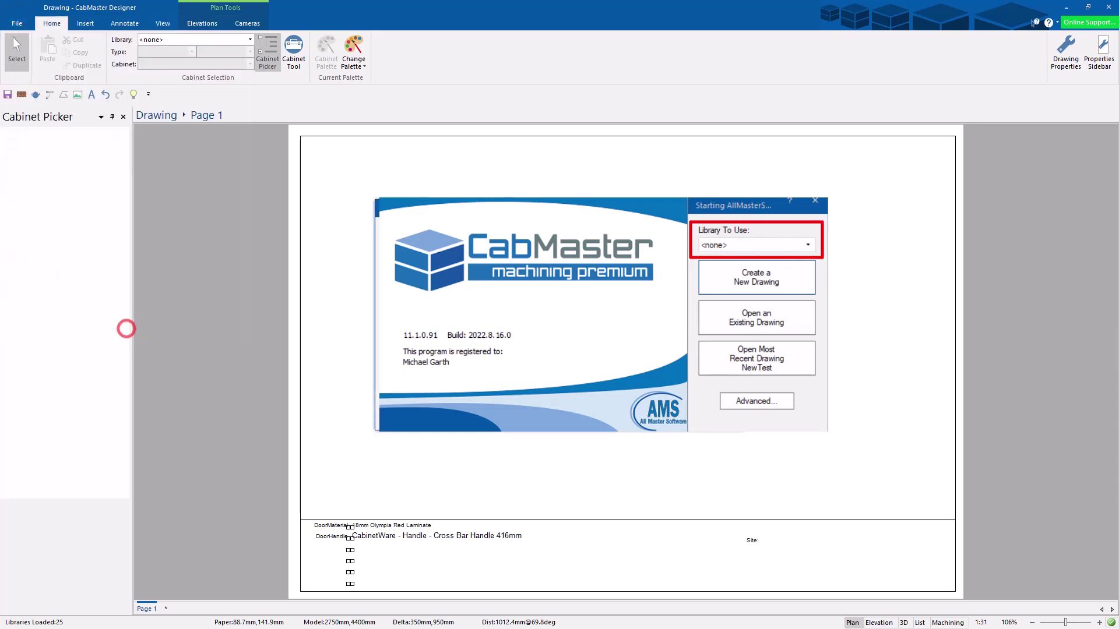